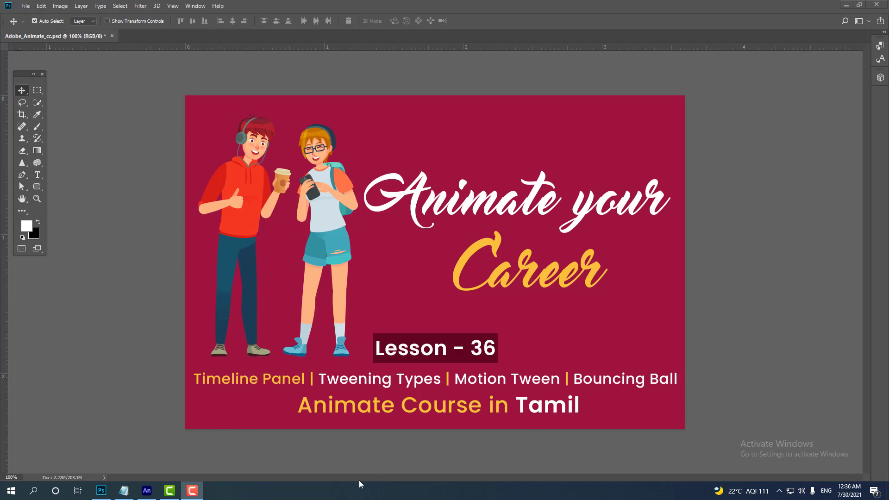
- Switch to Adobe Animate and create a new HD 1280 x 720 document at 30 fps for ActionScript 3.0
left_click(146, 490)
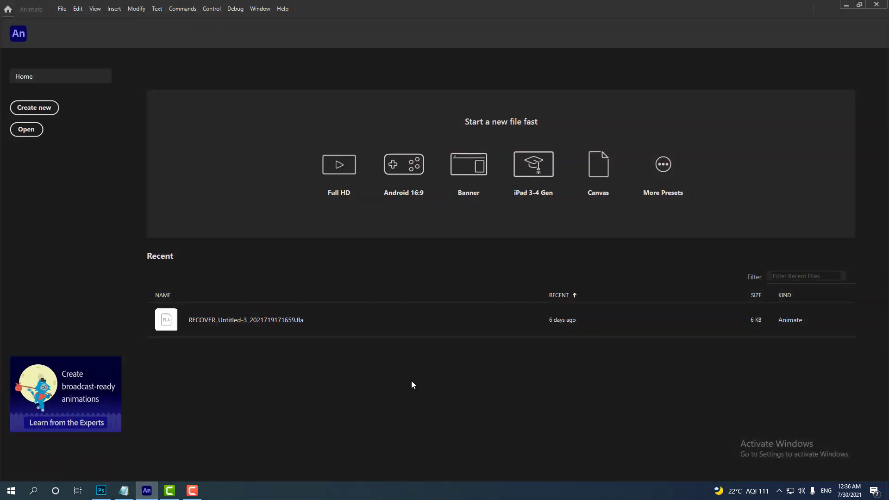
left_click(62, 9)
left_click(68, 18)
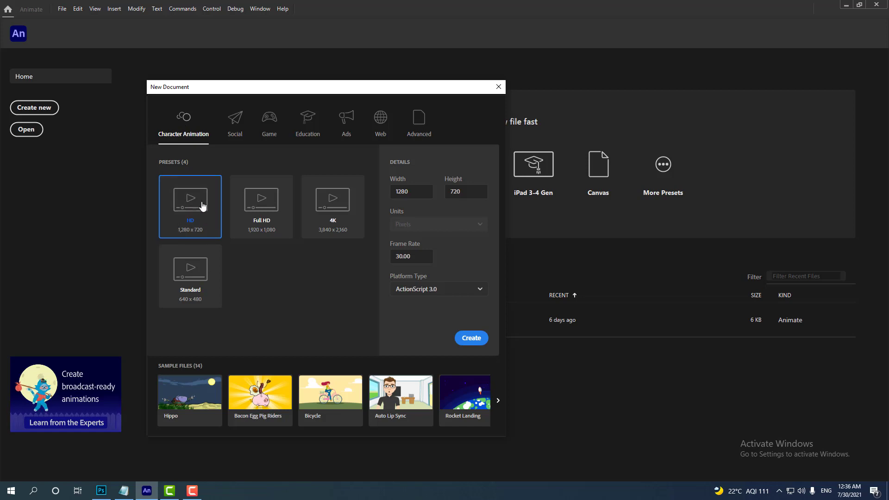
left_click(421, 190)
key("Tab")
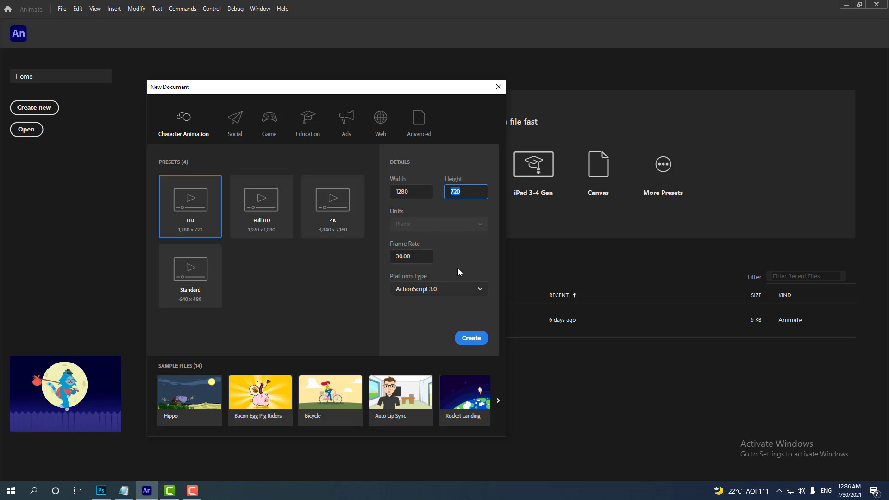
left_click(471, 338)
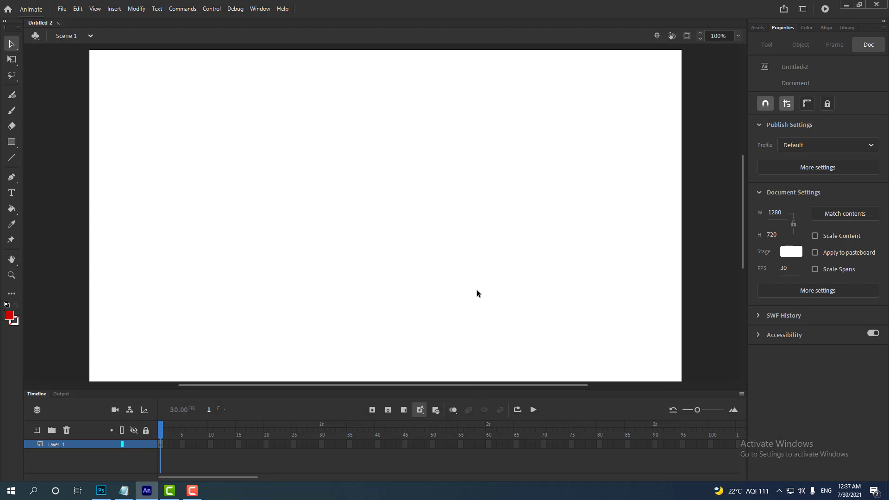
key("ctrl+equal")
key("ctrl+minus")
key("ctrl+minus")
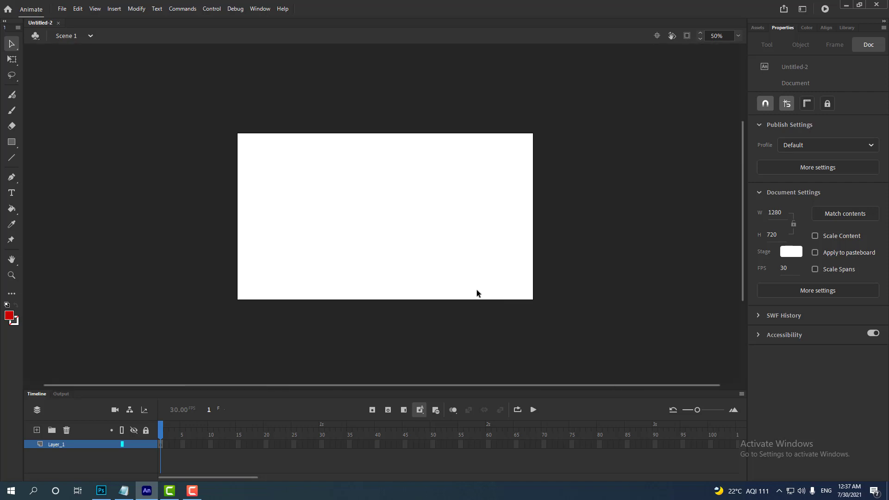
key("ctrl+equal")
key("ctrl+minus")
key("ctrl+minus")
key("ctrl+equal")
key("ctrl+equal")
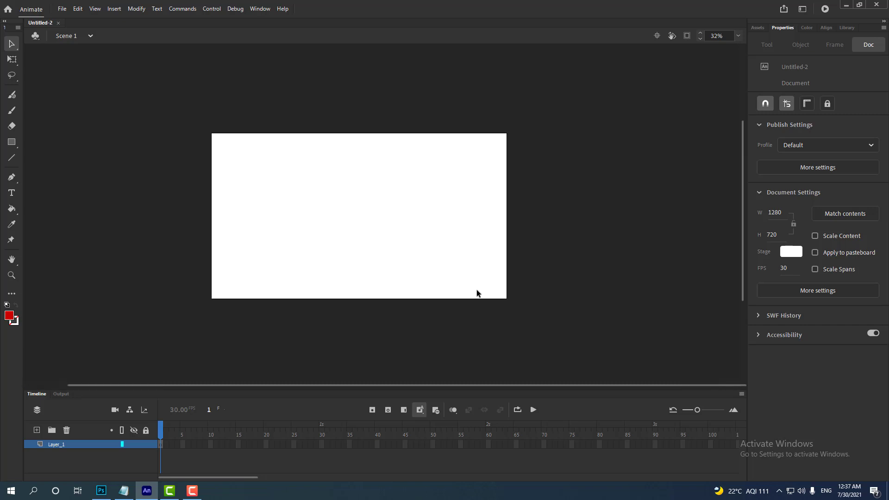
key("ctrl+minus")
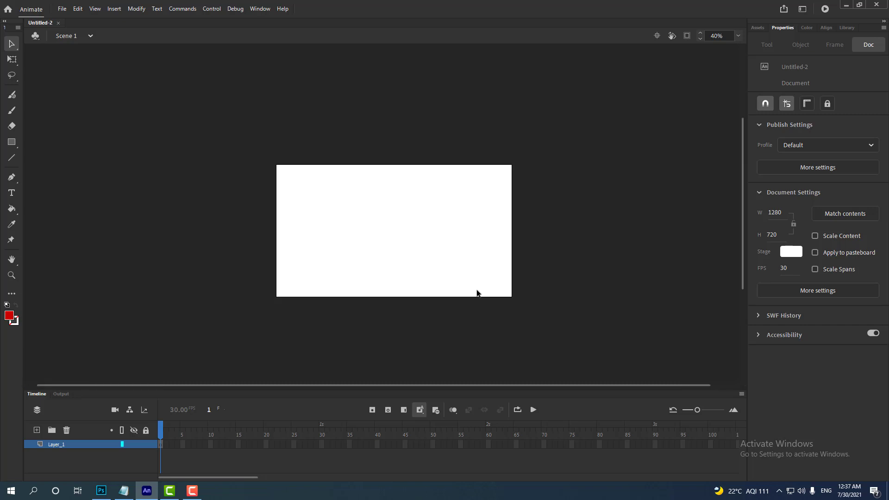
key("ctrl+equal")
key("ctrl+equal")
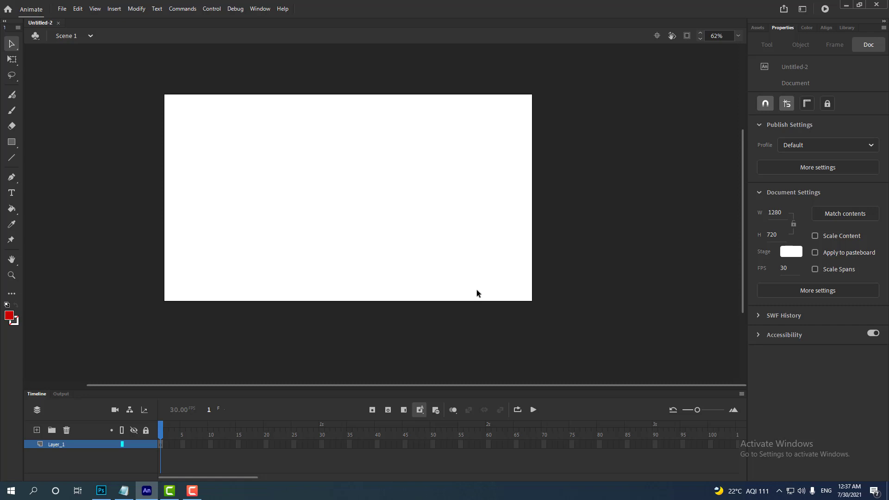
- Import ball bounce.jpg from the Desktop onto the stage in frame 1 of Layer_1
left_click(160, 444)
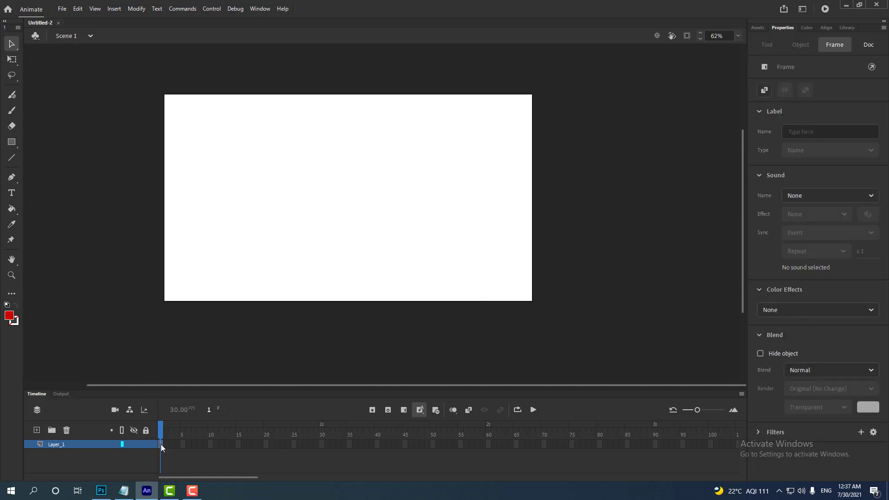
key("ctrl+r")
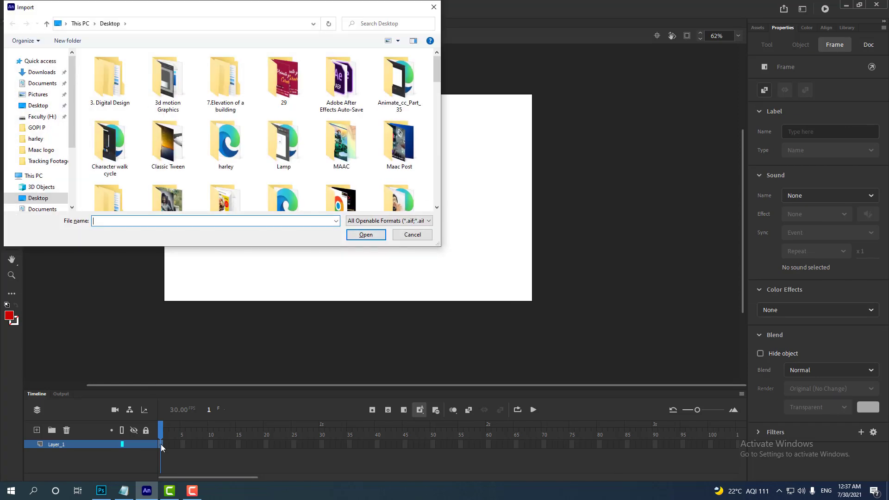
scroll(271, 181, "down", 5)
left_click(335, 83)
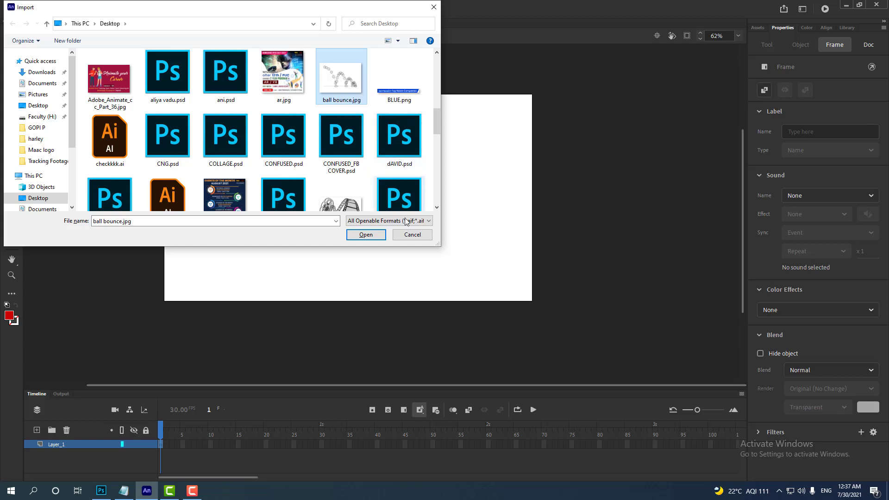
left_click(366, 234)
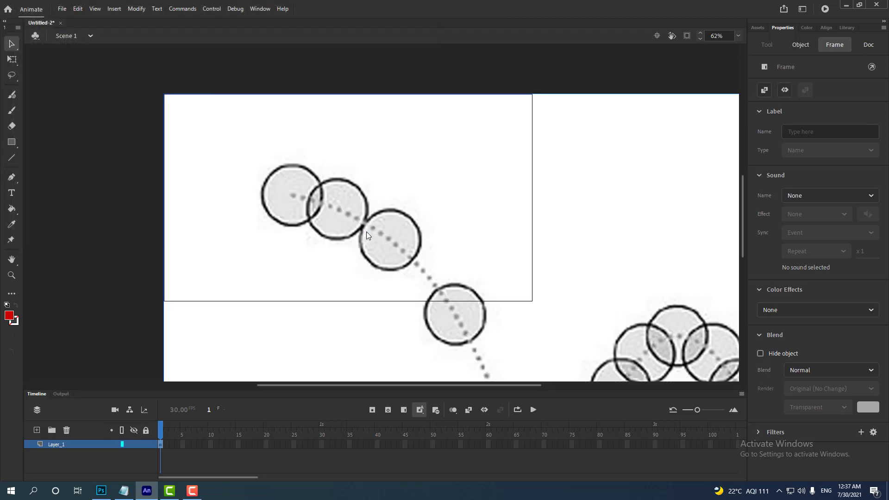
- Scale the imported bitmap proportionally to about 998 x 706 px and position it on the stage at about X 127, Y 15
left_click(448, 235)
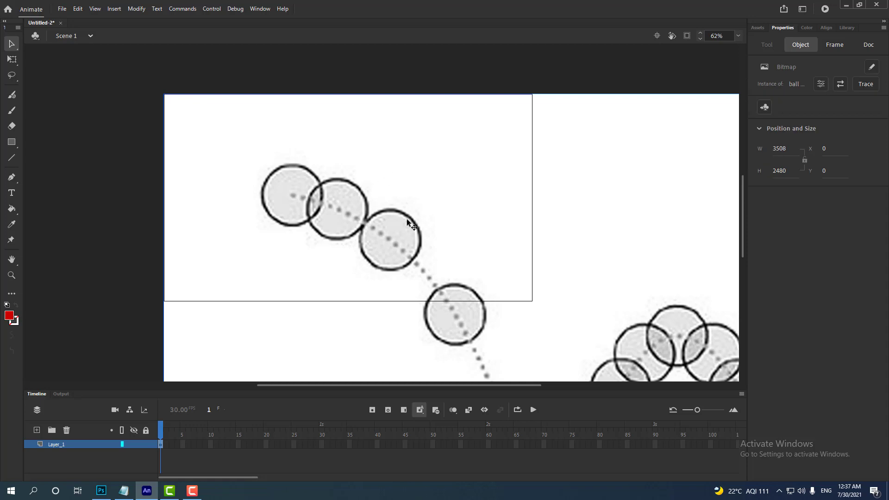
key("q")
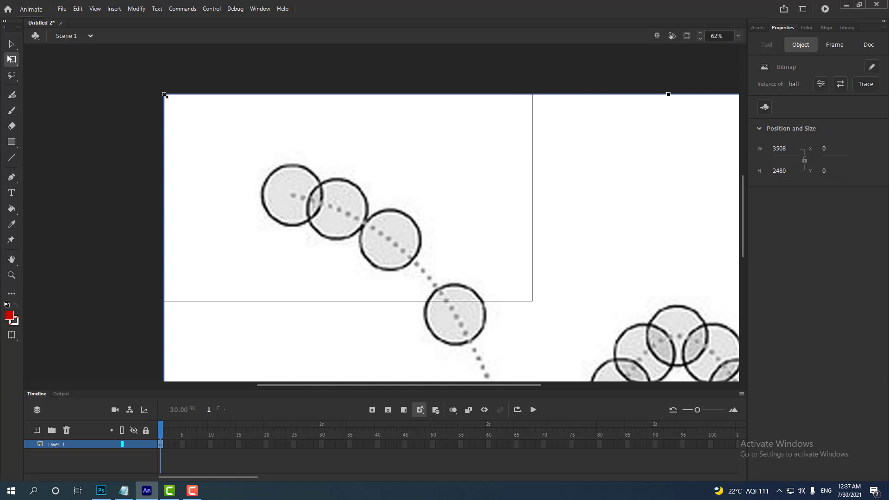
left_click_drag(165, 95, 455, 312)
left_click_drag(555, 331, 265, 98)
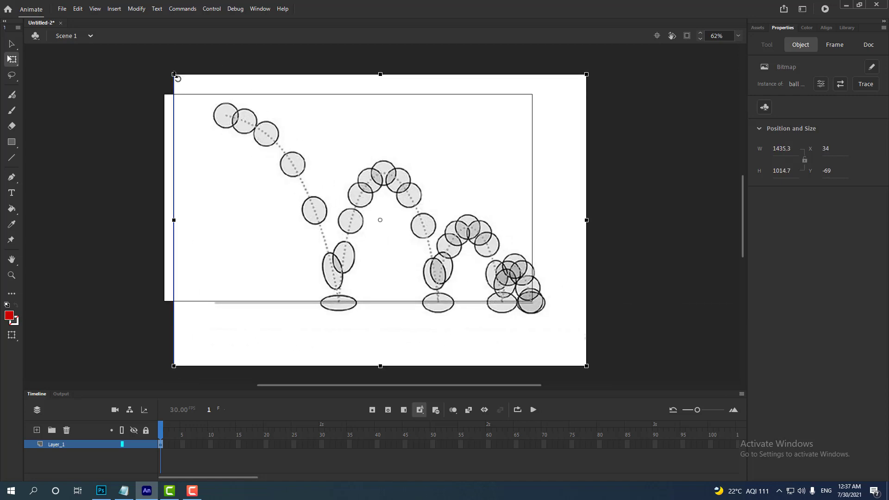
left_click_drag(175, 76, 214, 127)
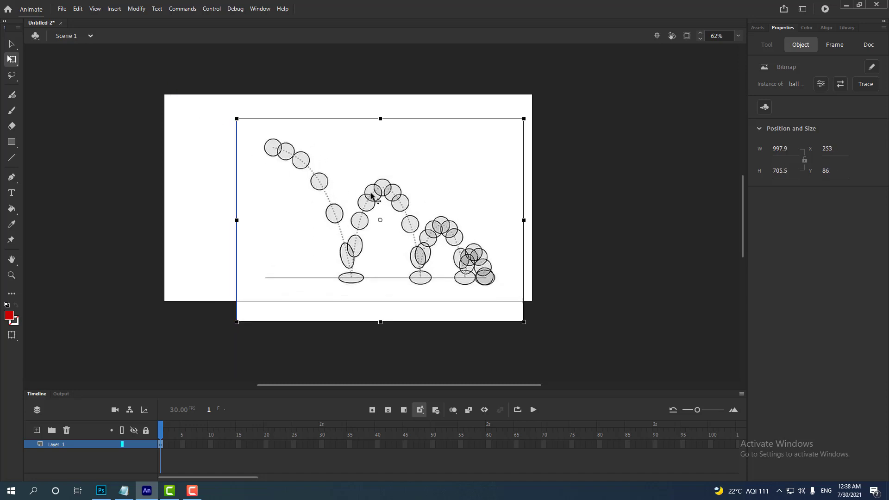
left_click_drag(373, 196, 330, 174)
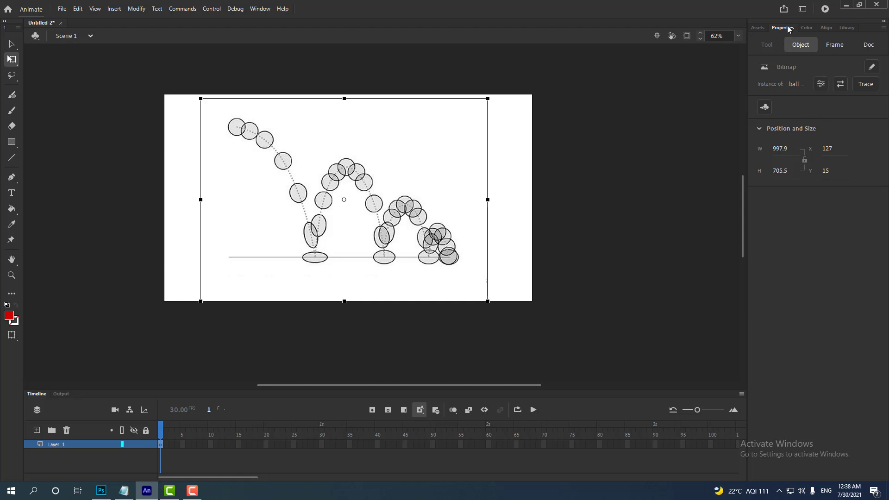
- Apply an Alpha color effect of 40% to the reference image's frame and lock Layer_1
left_click(838, 45)
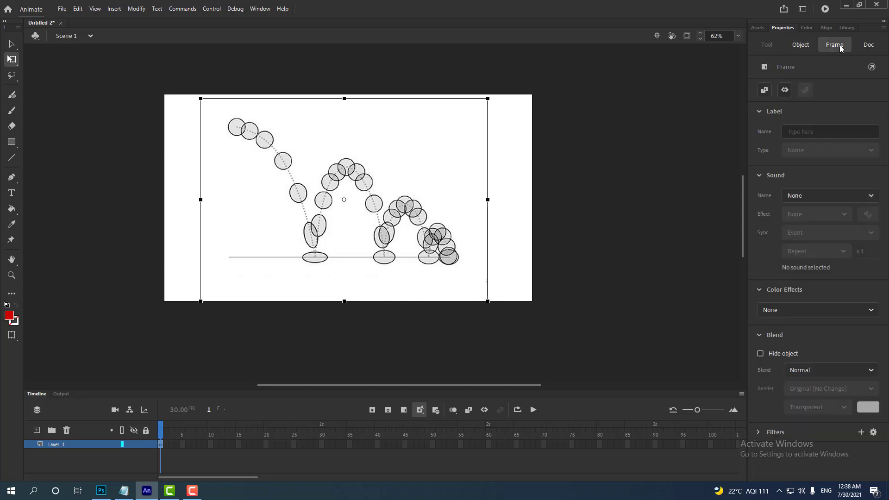
left_click(809, 310)
left_click(789, 384)
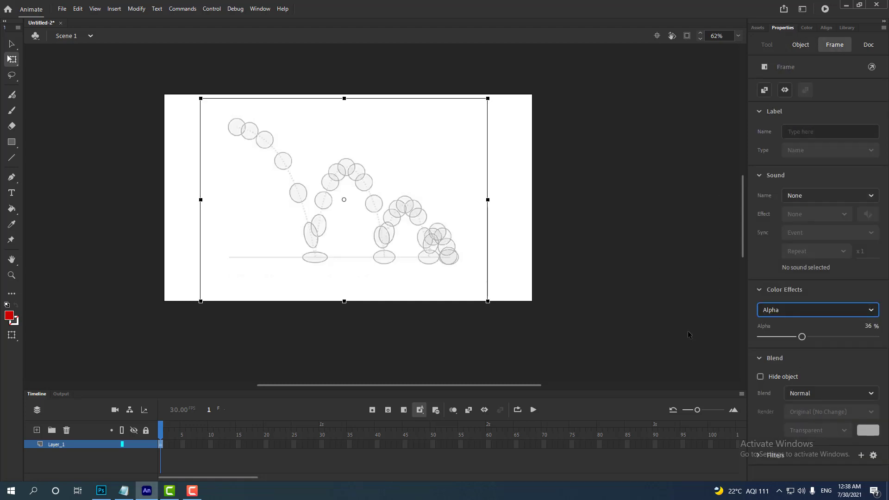
mouse_move(802, 336)
left_mouse_down()
mouse_move(823, 337)
mouse_move(797, 336)
mouse_move(806, 338)
left_mouse_up()
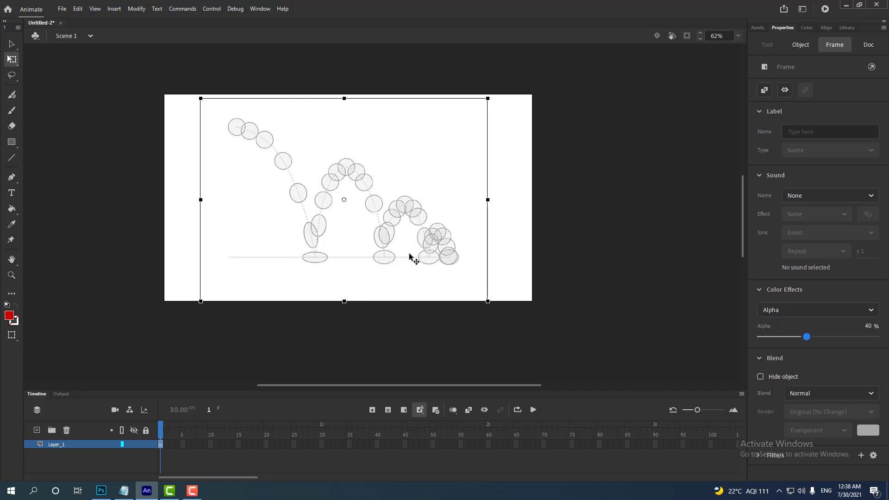
left_click(147, 444)
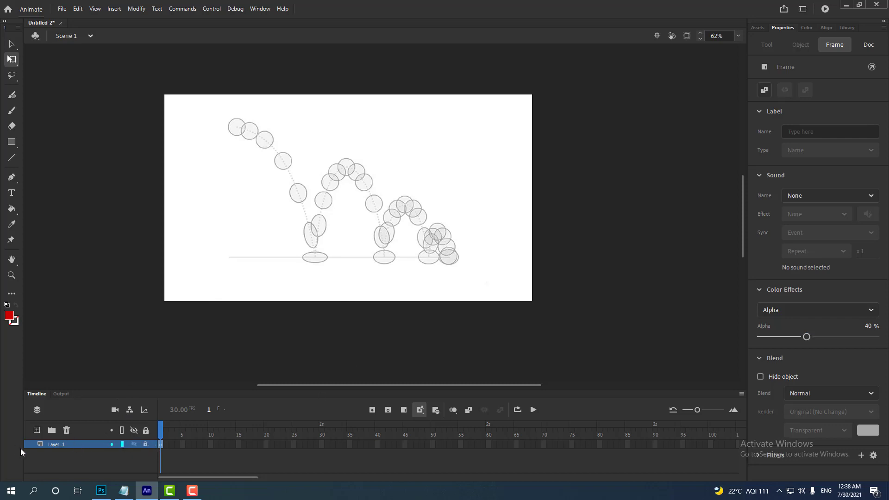
- Add a new layer above Layer_1 and name it bouncing_ball
left_click(37, 433)
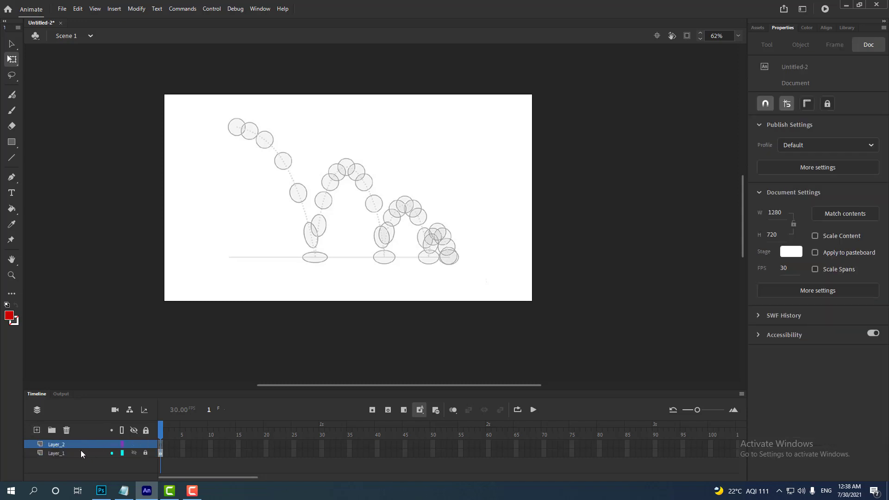
double_click(60, 445)
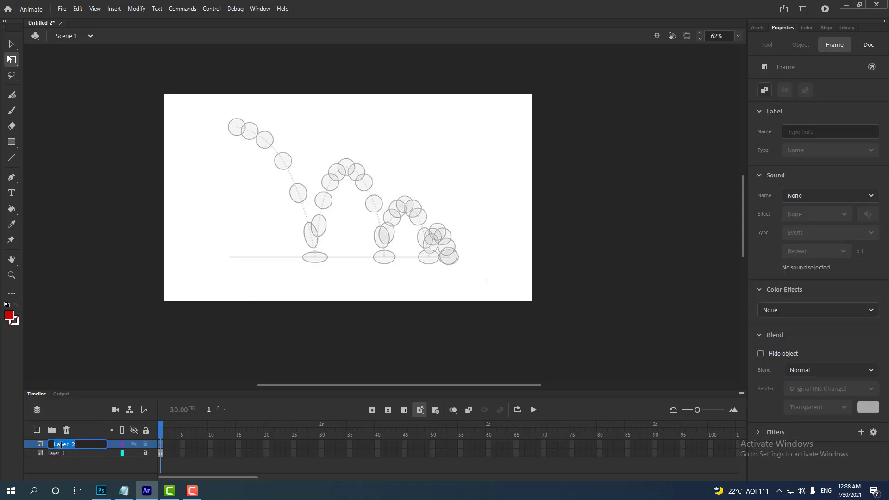
type("bouncing ball")
key("Return")
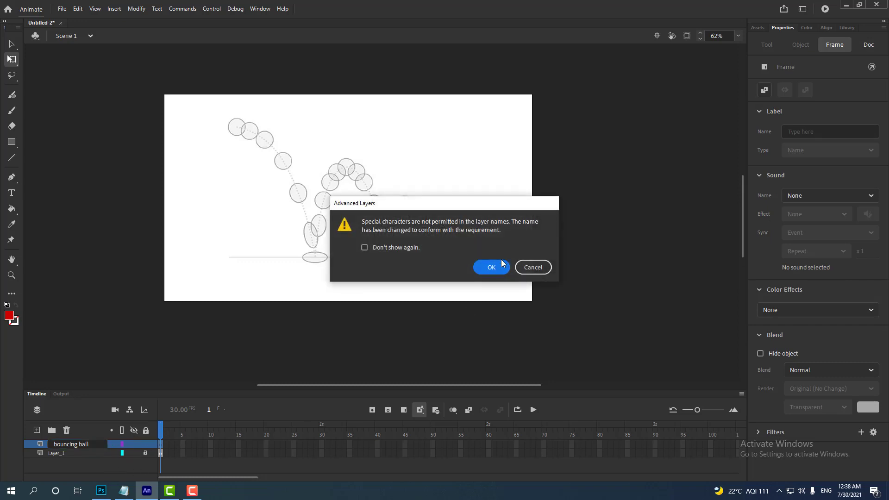
left_click(499, 268)
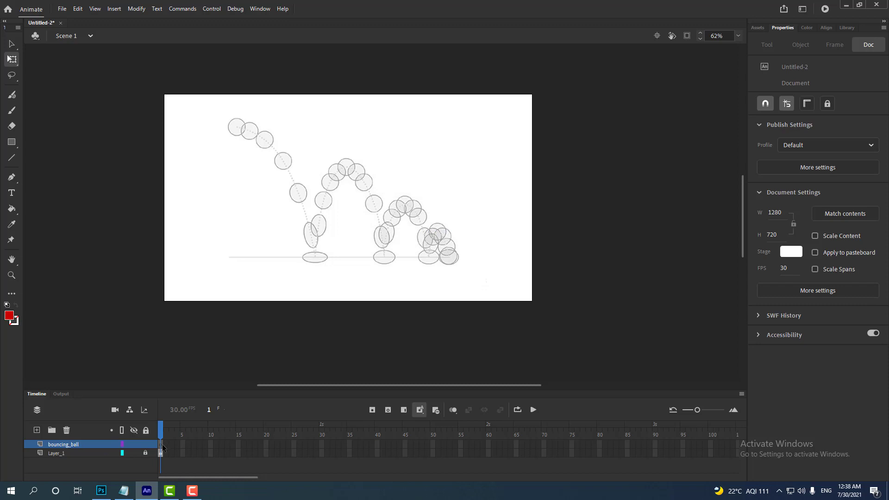
- Draw a red circle about 63 px wide over the first ball outline in frame 1 of the bouncing_ball layer
left_click(161, 446)
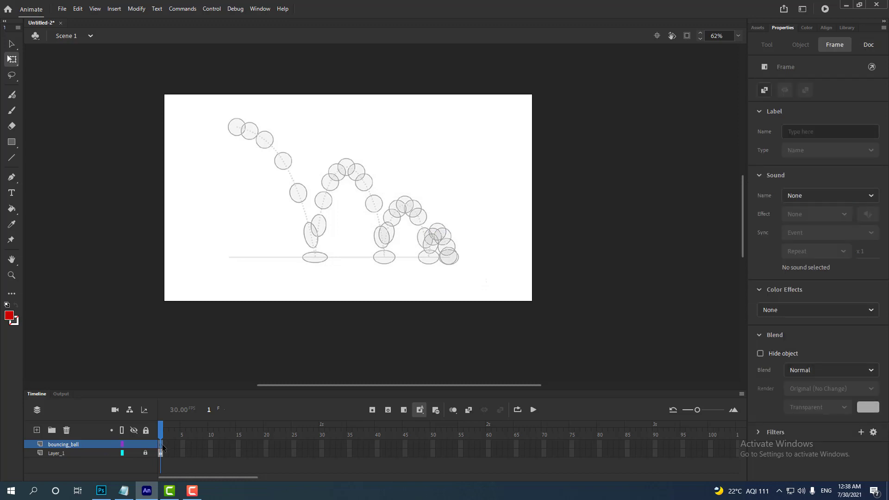
key("o")
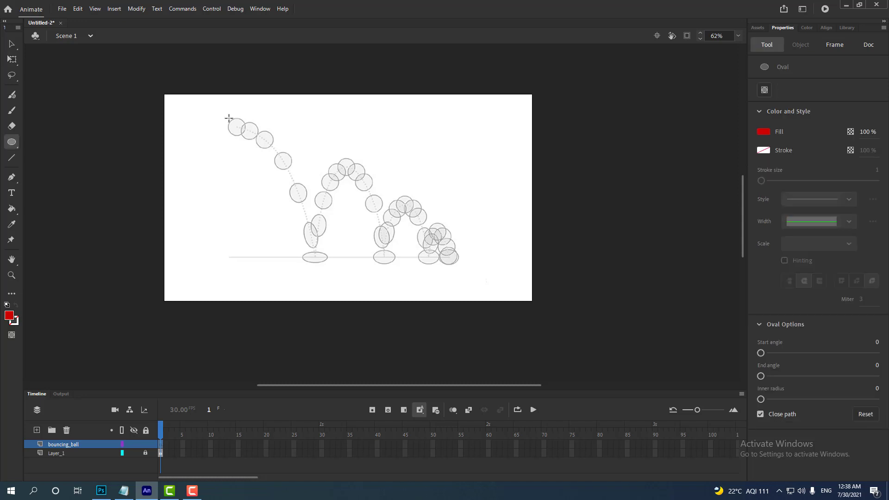
left_click_drag(229, 118, 247, 136)
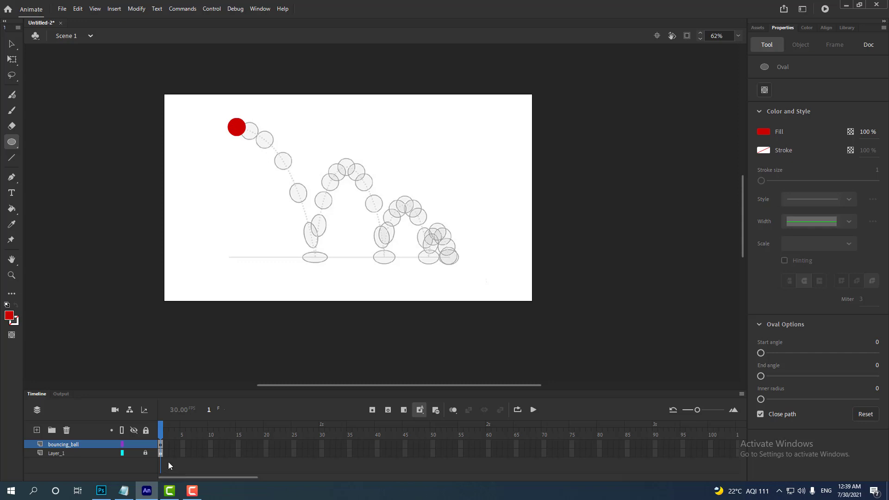
- Create a motion tween on frame 1 of the bouncing_ball layer, accepting the conversion of the circle to a symbol
left_click(160, 444)
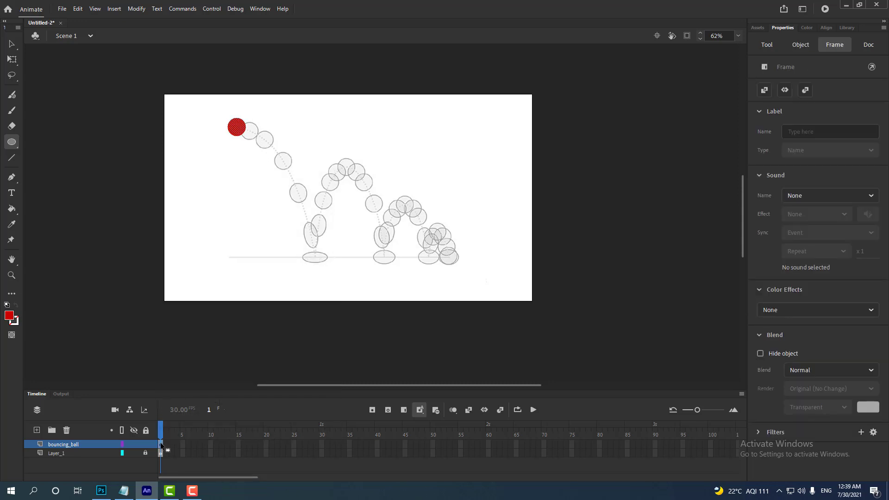
right_click(160, 442)
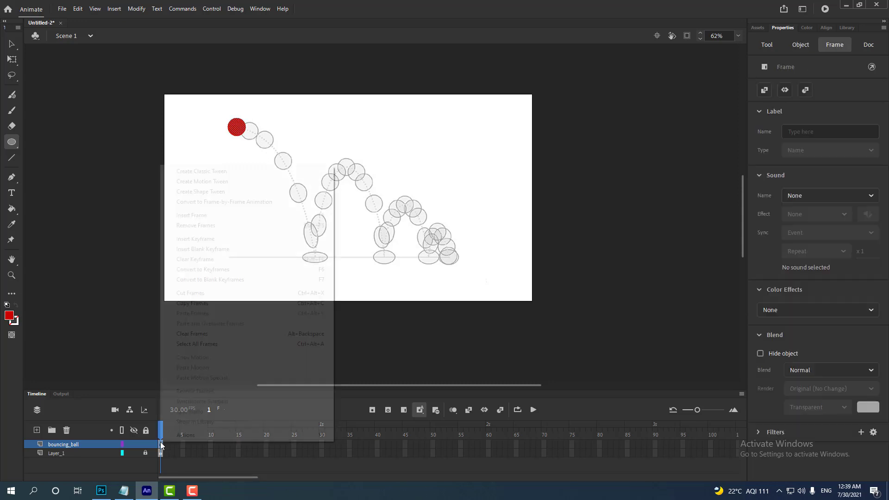
left_click(226, 181)
left_click(497, 271)
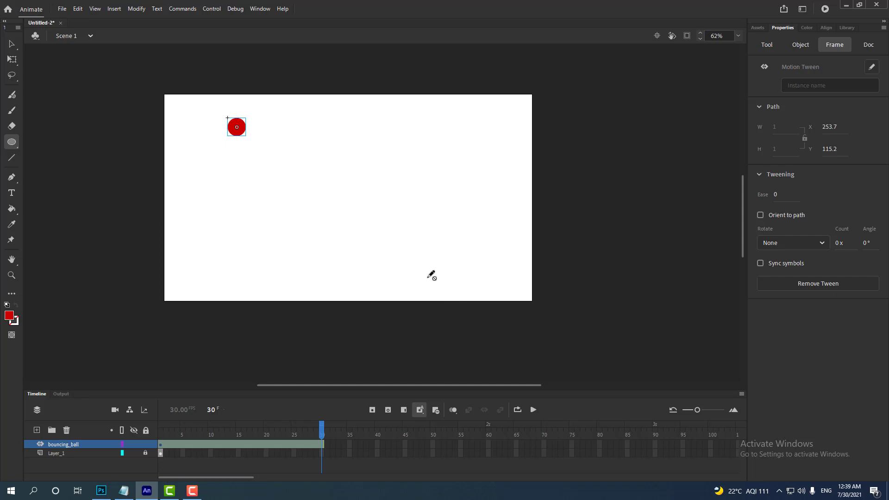
- Extend the reference image on Layer_1 to frame 30
left_click(83, 453)
left_click(321, 454)
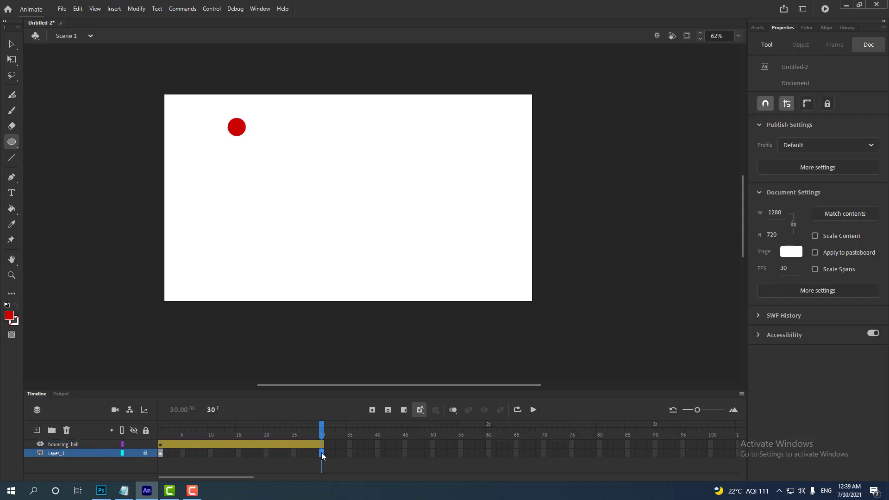
key("F5")
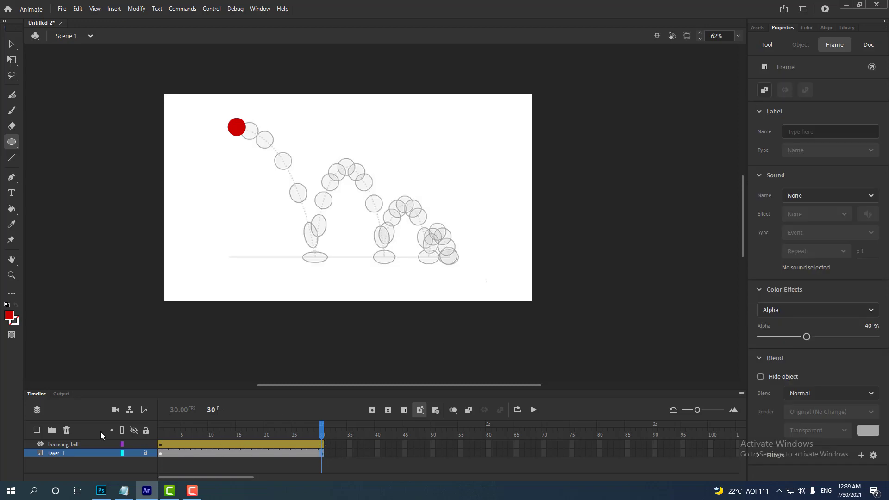
- Move the red ball in frame 30 of the bouncing_ball layer onto the last ball outline of the reference
left_click(85, 443)
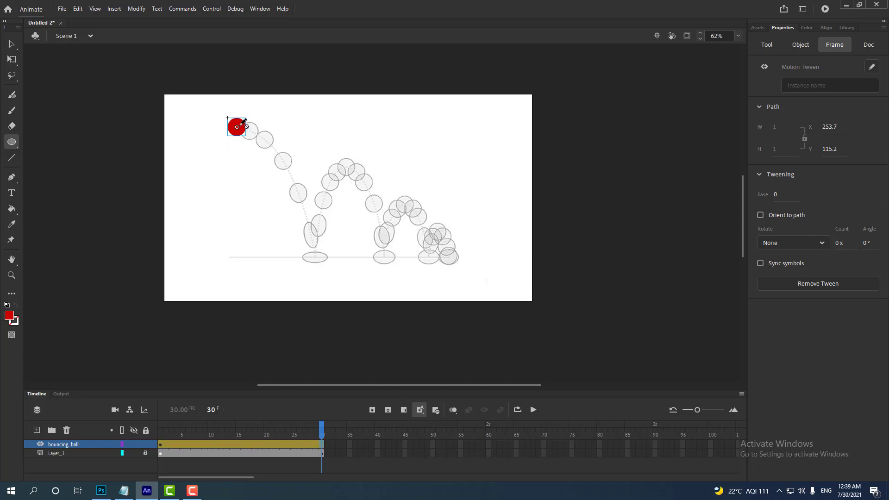
key("v")
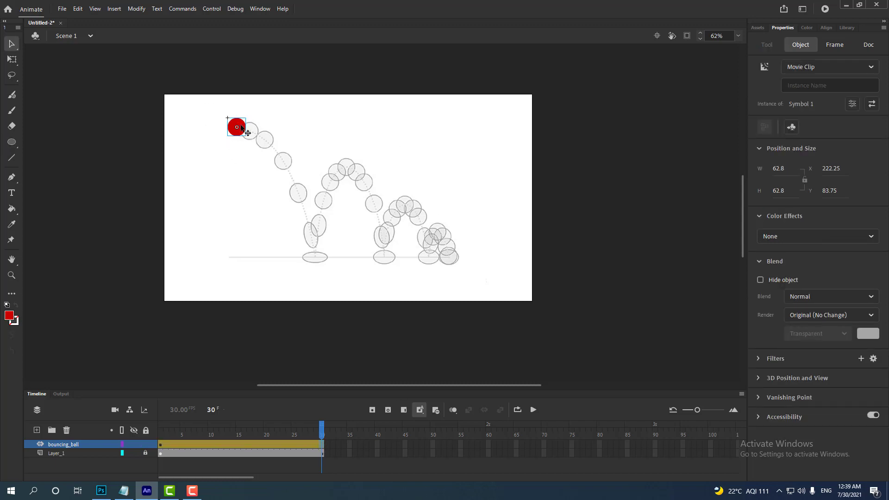
left_click_drag(241, 126, 453, 255)
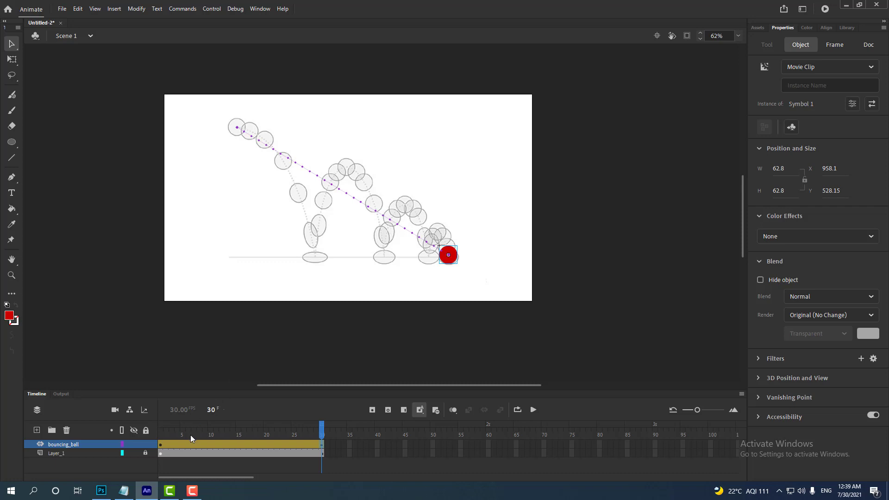
- In frame 5 of the bouncing_ball layer, move the ball onto the first squashed outline on the ground line
left_click(177, 445)
left_click(181, 443)
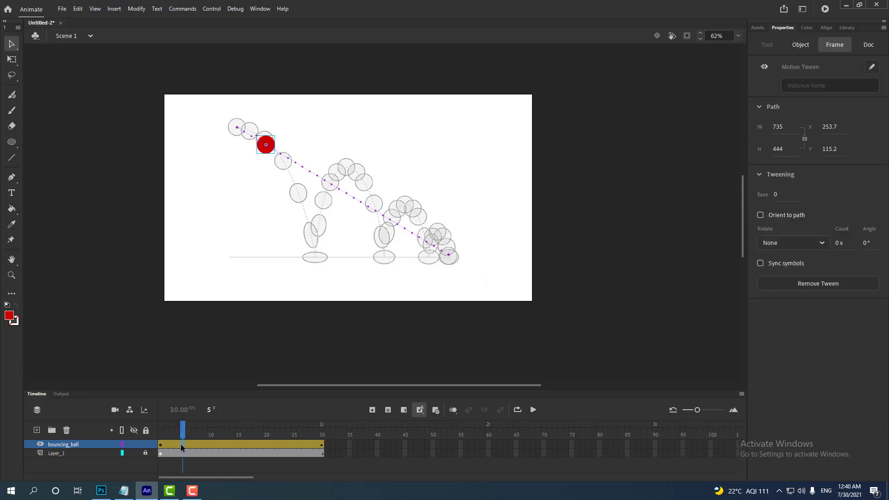
left_click(268, 144)
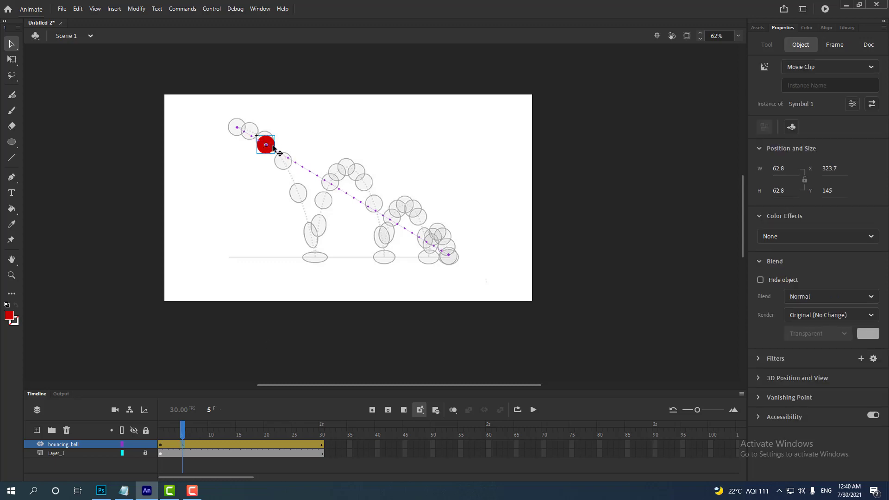
left_click_drag(268, 142, 319, 254)
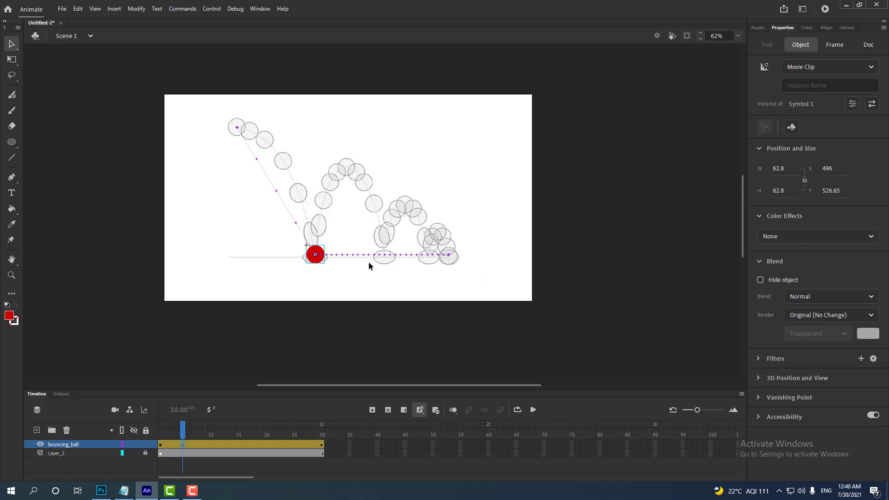
- Move the ball's transformation point to its bottom edge and squash the ball in frame 5 to about 87 by 41 px
key("ctrl+equal")
key("ctrl+equal")
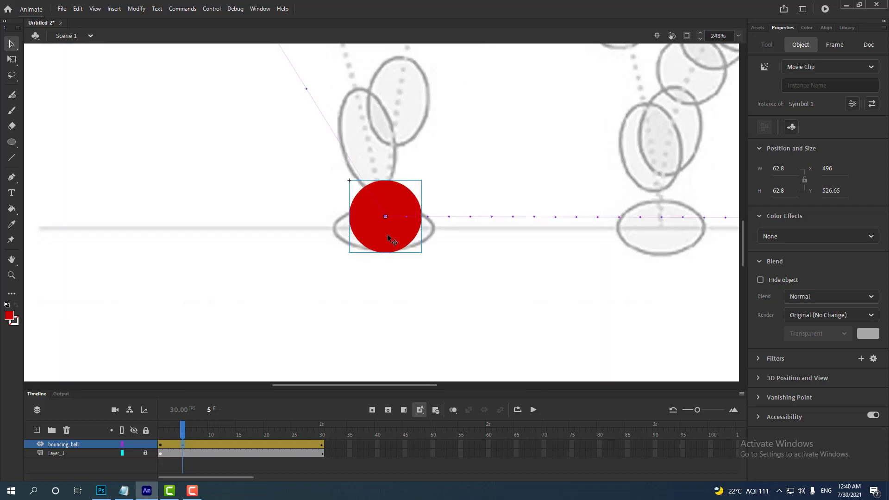
key("q")
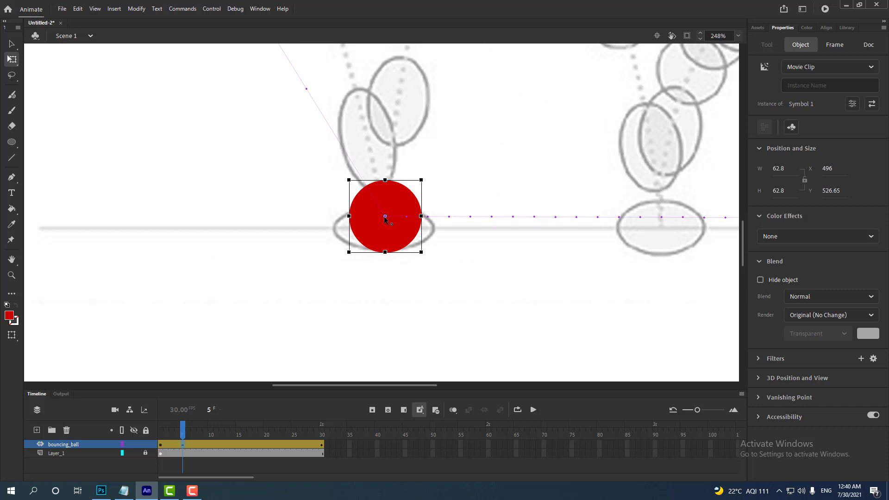
left_click_drag(385, 215, 385, 252)
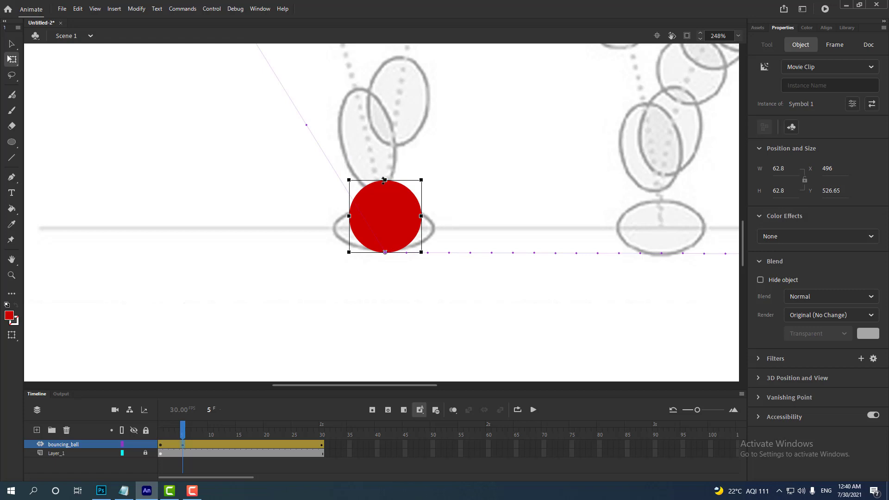
left_click_drag(385, 179, 385, 204)
left_click_drag(420, 228, 433, 228)
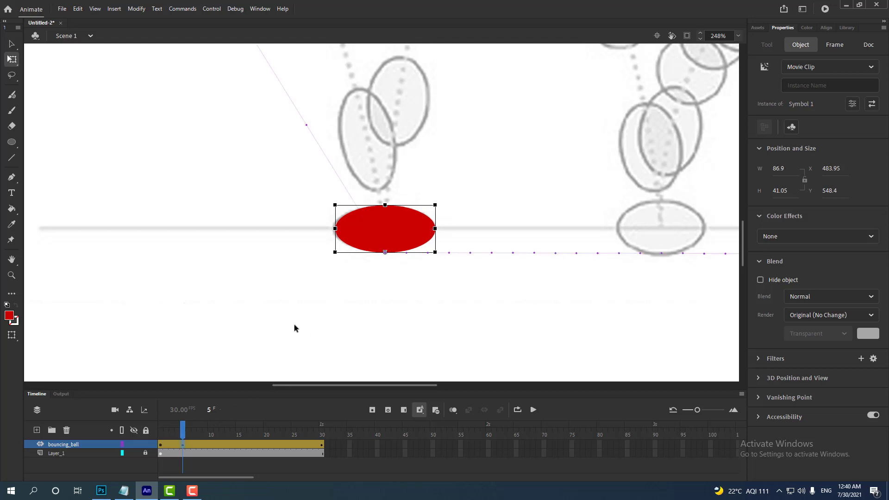
- Curve the motion path between frames 1 and 5 so that it follows the first falling arc of the reference
key("ctrl+minus")
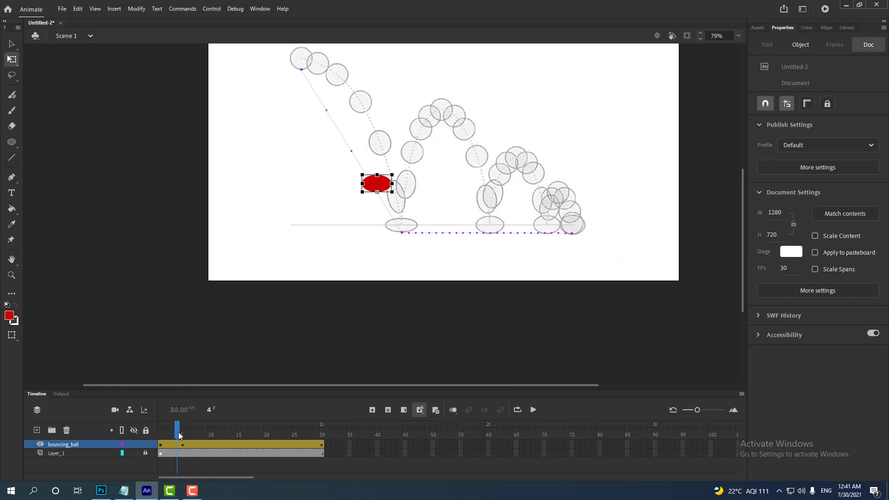
mouse_move(179, 431)
left_mouse_down()
mouse_move(160, 435)
mouse_move(191, 443)
mouse_move(162, 444)
mouse_move(188, 446)
mouse_move(160, 444)
mouse_move(183, 445)
left_mouse_up()
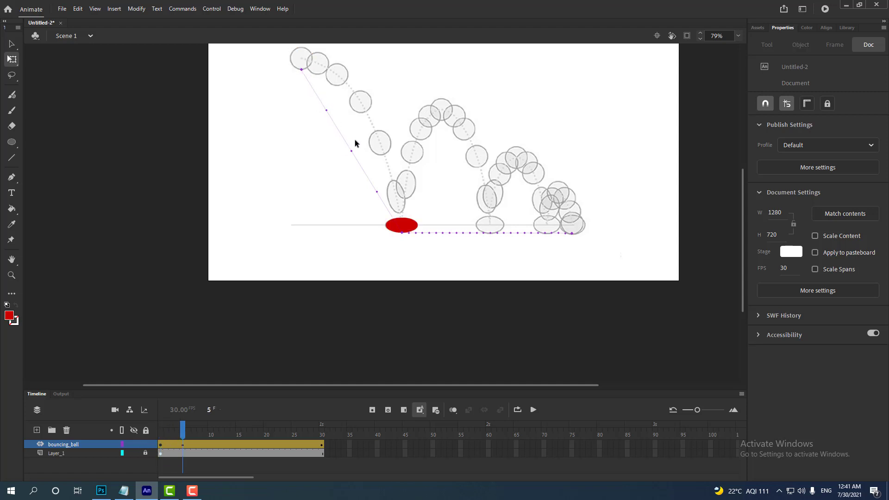
scroll(355, 143, "up", 3)
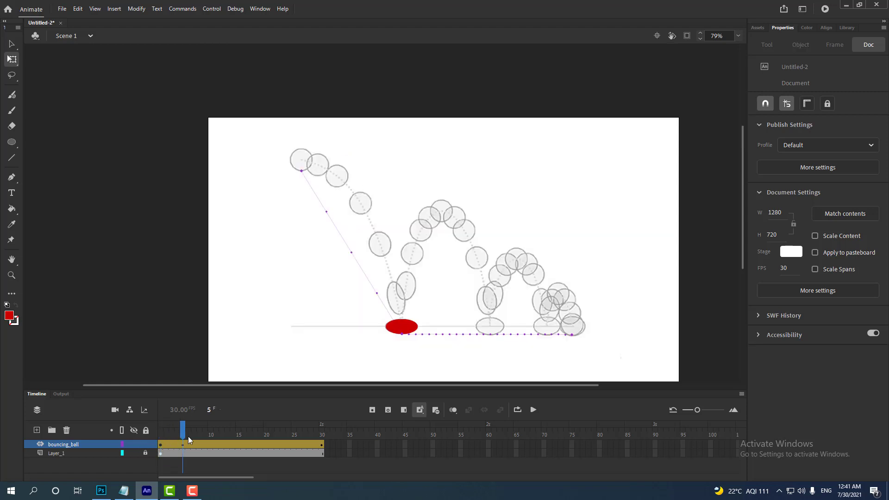
key("v")
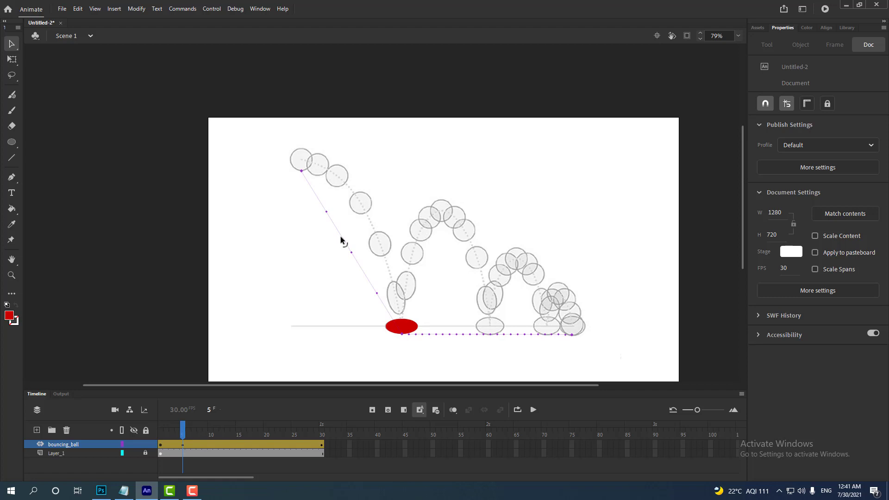
left_click_drag(340, 237, 363, 211)
left_click_drag(184, 428, 161, 428)
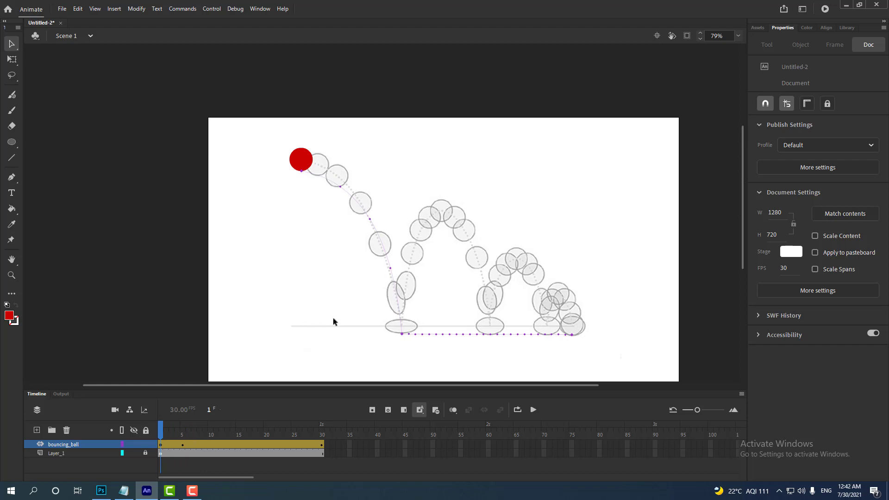
- In frame 4, rotate and stretch the ball along the falling direction to about 75 by 102 px
left_click(176, 445)
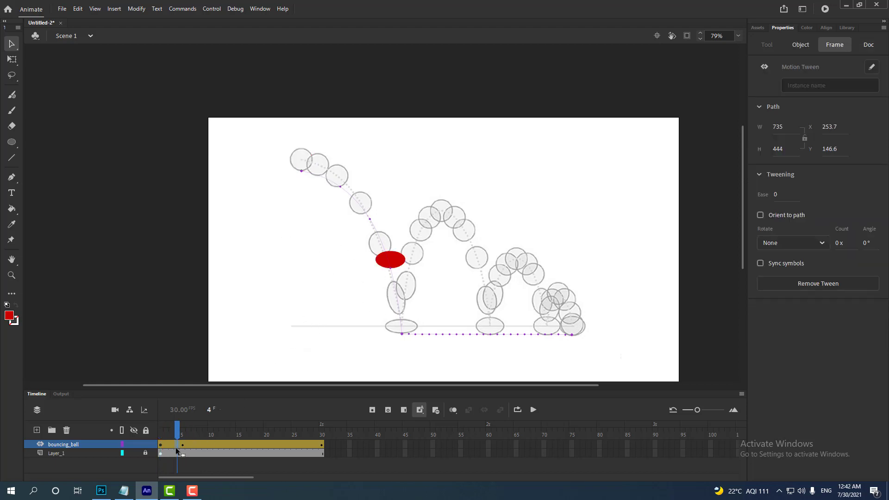
left_click(396, 267)
key("q")
left_click_drag(391, 250, 400, 229)
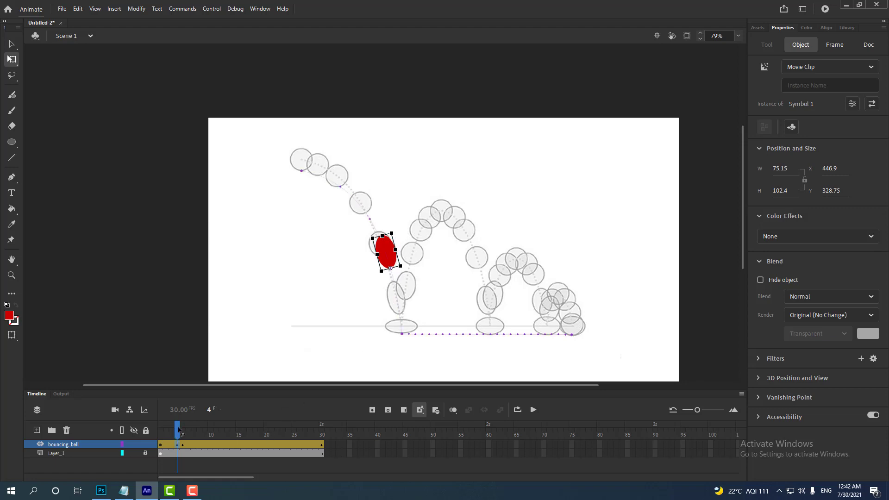
mouse_move(179, 427)
left_mouse_down()
mouse_move(135, 429)
mouse_move(184, 433)
left_mouse_up()
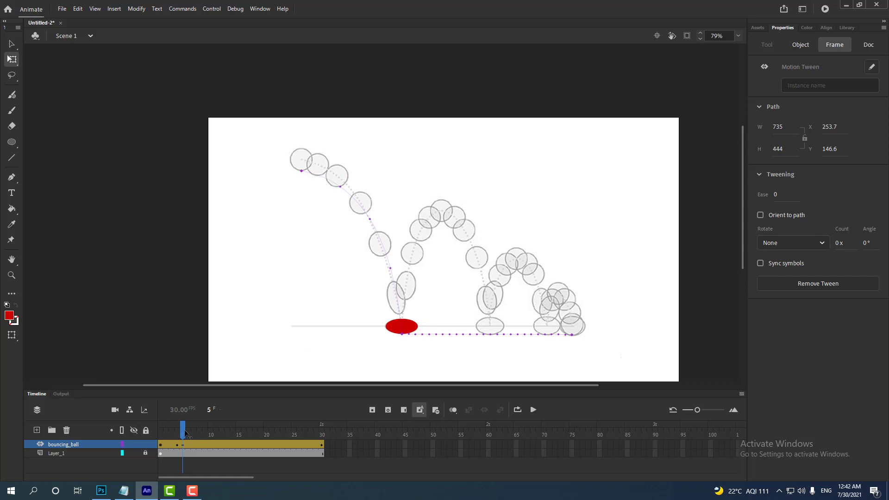
- In frame 8, move the ball onto the first rising outline after the bounce, and tilt and stretch it to match
left_click_drag(185, 432, 197, 434)
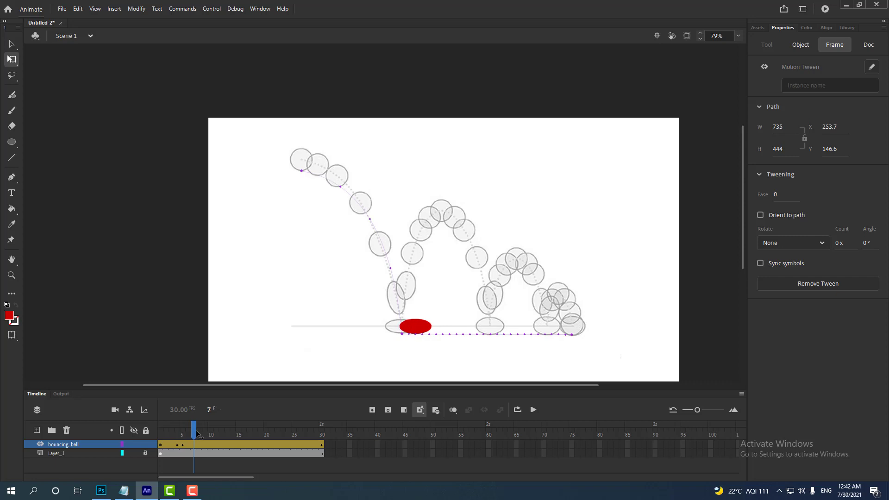
left_click(196, 439)
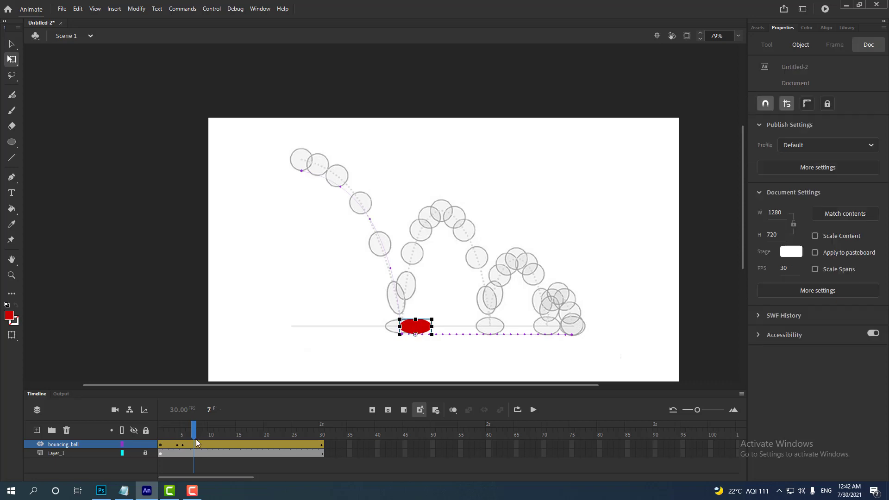
left_click(197, 444)
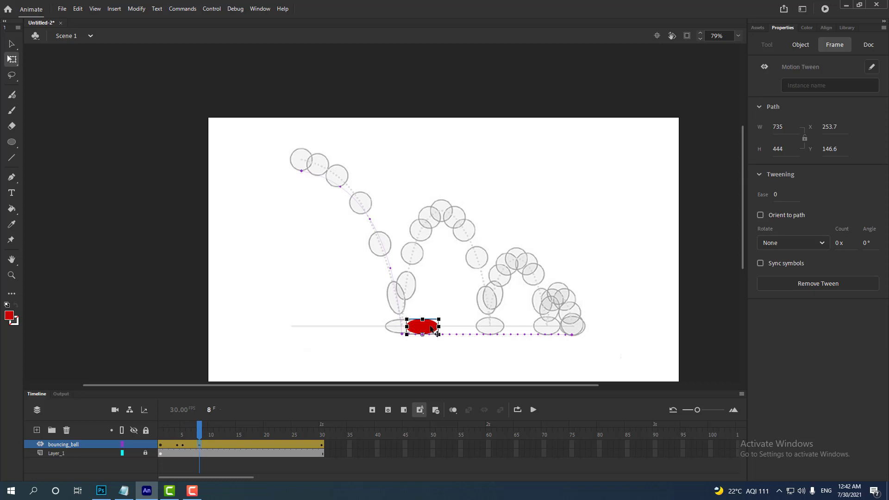
left_click_drag(430, 328, 417, 286)
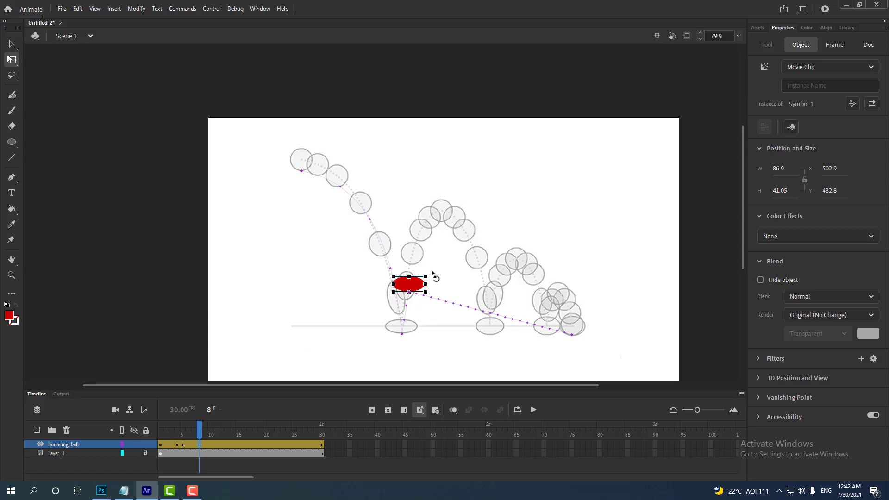
left_click_drag(433, 273, 394, 247)
left_click_drag(405, 290, 409, 288)
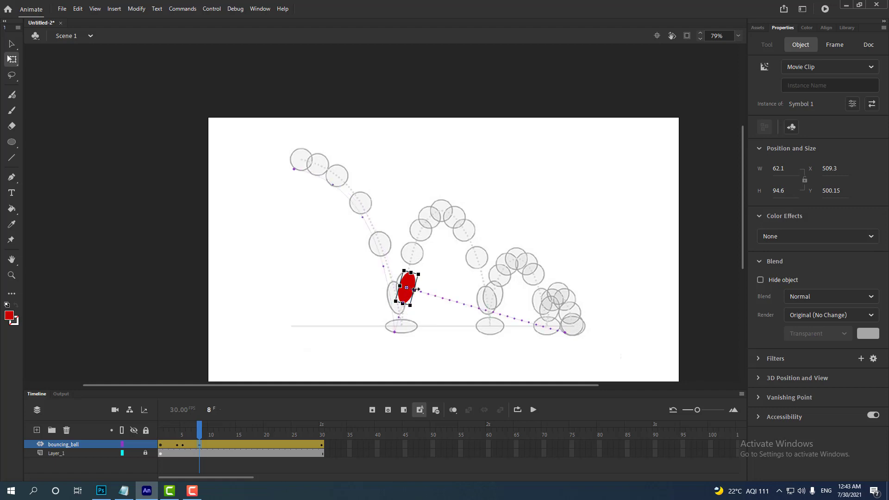
left_click_drag(416, 290, 418, 291)
- In frame 10, place the ball, made round again, on the second arc's peak outline and curve the path leading up to it
left_click_drag(201, 429, 213, 447)
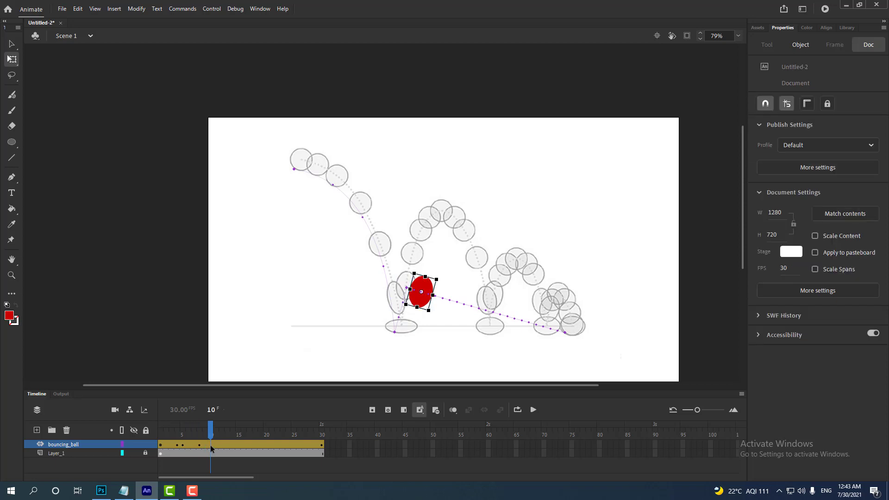
left_click(211, 447)
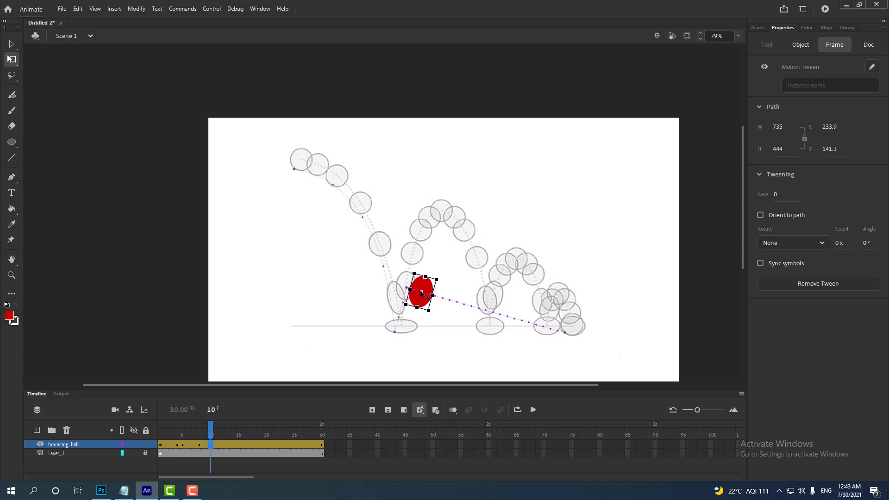
left_click_drag(421, 293, 448, 208)
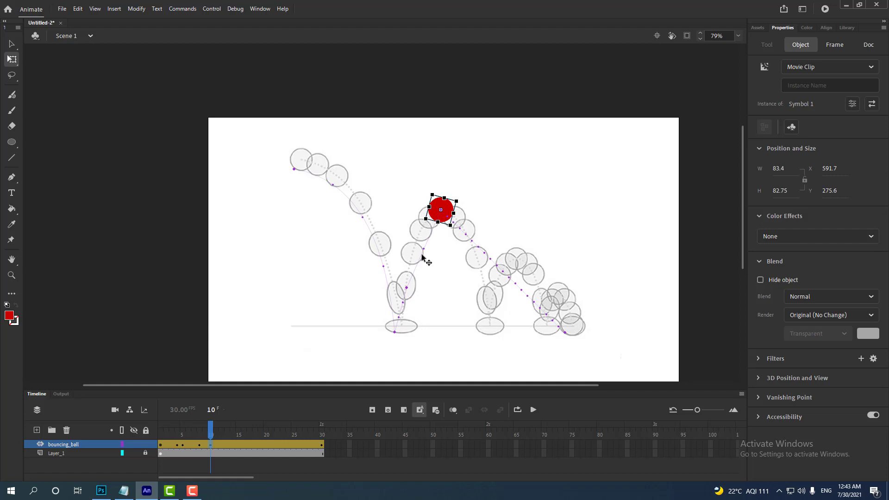
key("v")
left_click_drag(423, 252, 414, 245)
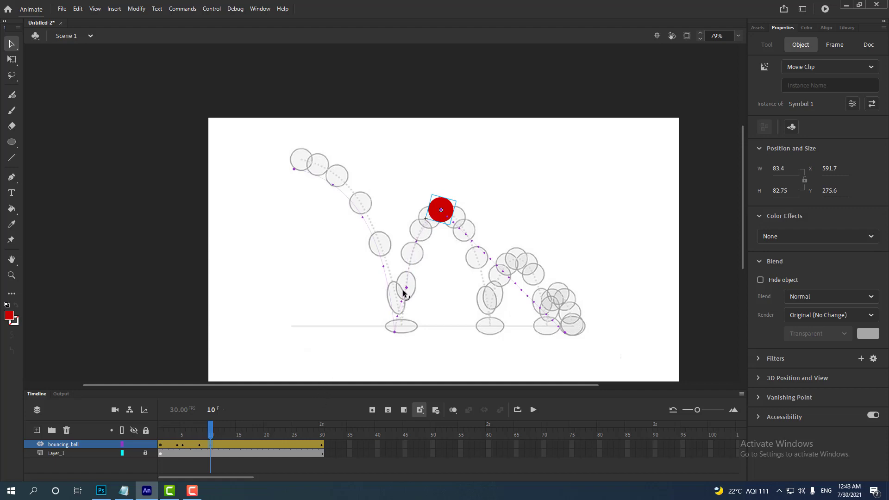
- In frame 15, move the ball onto the second ground-contact outline and curve the path descending from the peak
left_click(217, 443)
left_click_drag(220, 442, 258, 438)
left_click(243, 434)
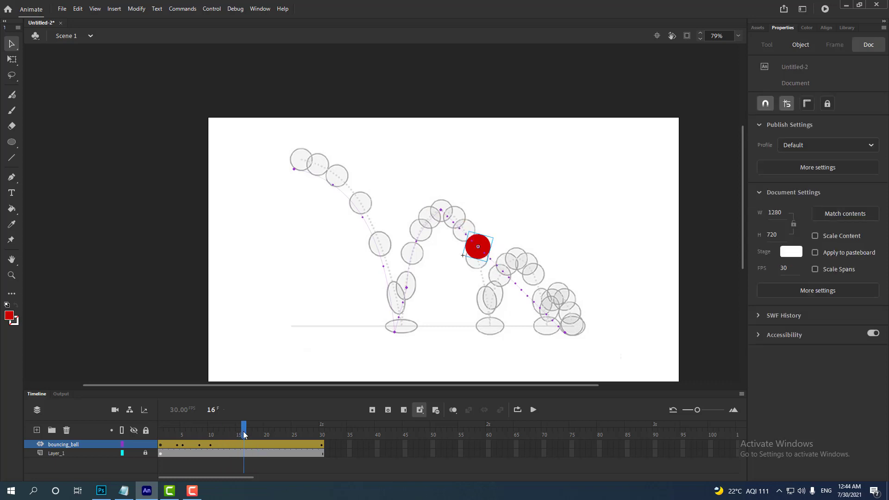
left_click(240, 444)
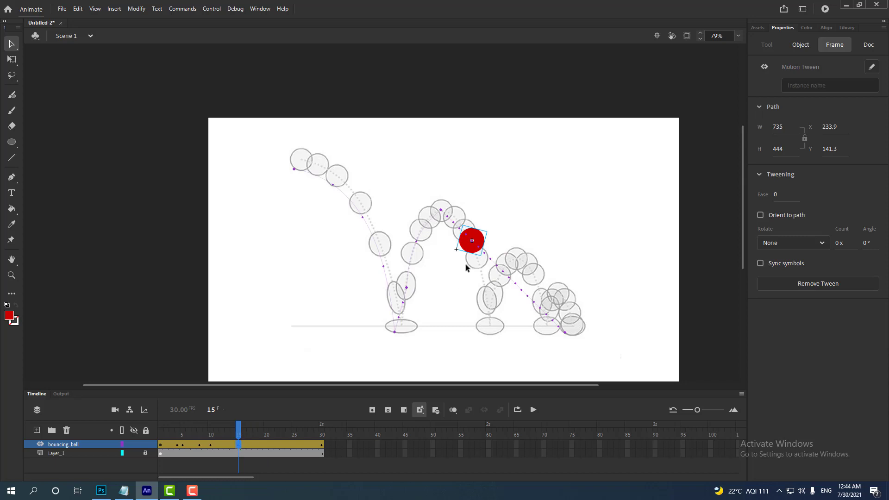
left_click_drag(478, 242, 497, 325)
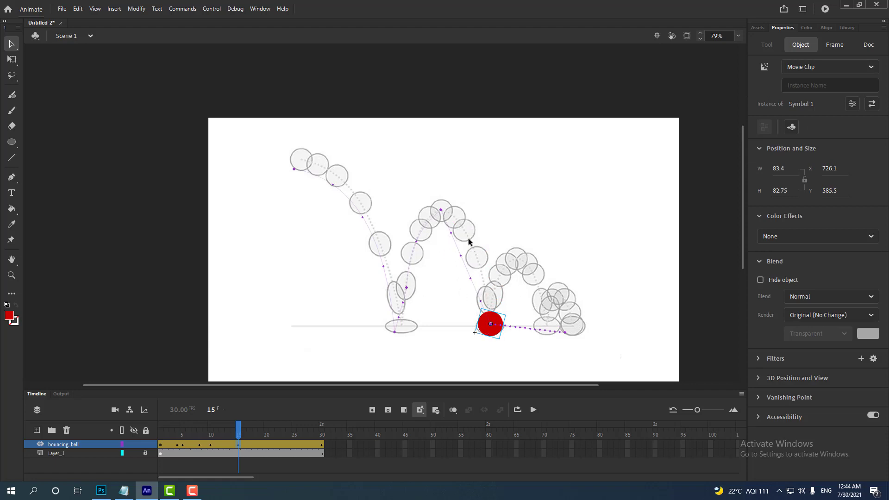
left_click_drag(465, 258, 474, 244)
- Straighten the ball in frame 15, squash it to about 83 by 50 px and align it with the ground-contact outline
key("q")
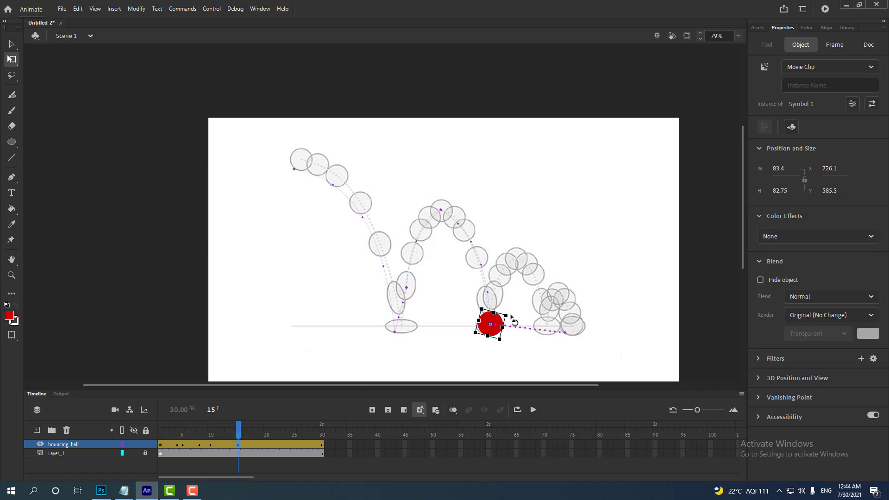
mouse_move(511, 317)
left_mouse_down()
mouse_move(490, 314)
mouse_move(506, 324)
left_mouse_up()
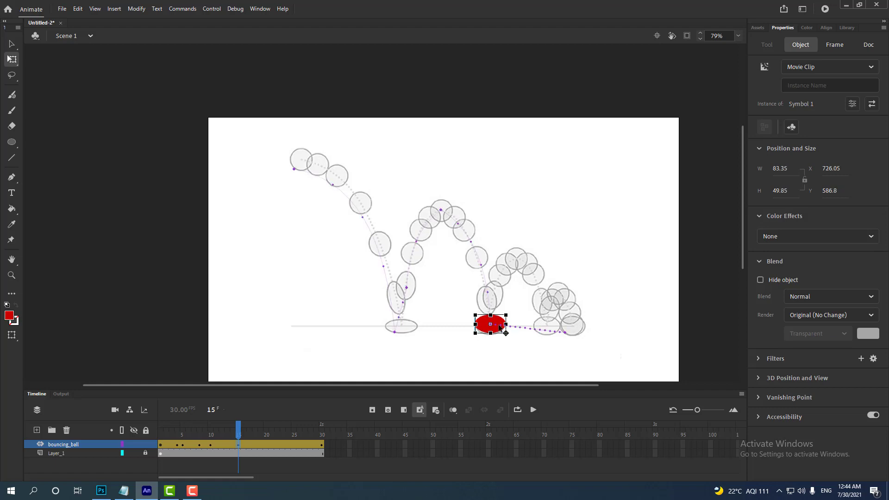
left_click(500, 327)
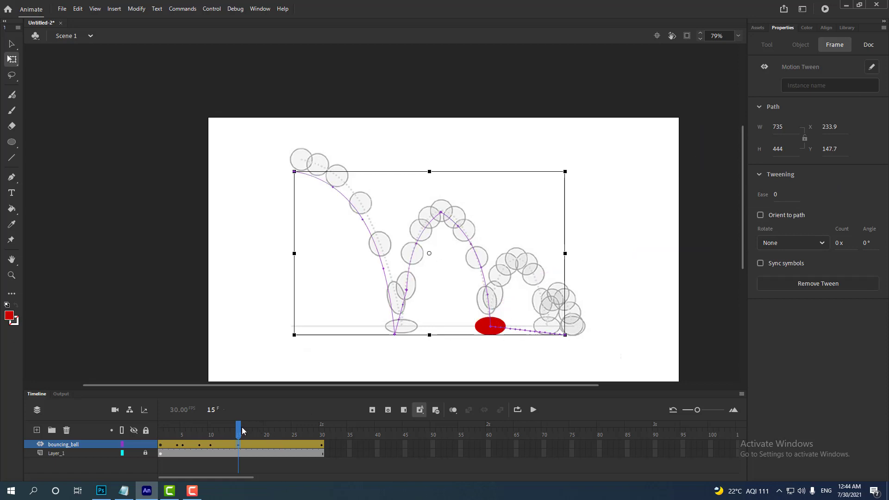
- In frame 14, tilt and stretch the ball to about 69 by 90 px along its falling direction
left_click_drag(238, 431, 234, 429)
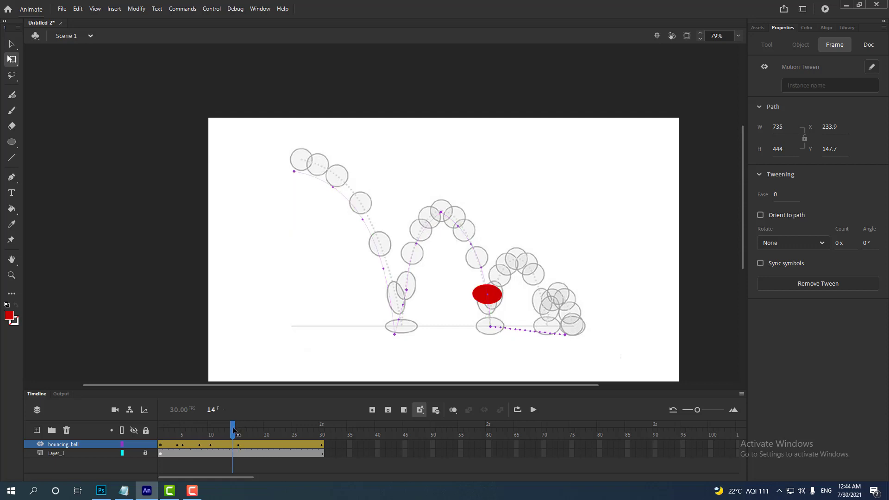
left_click(229, 441)
left_click(230, 443)
mouse_move(506, 288)
left_mouse_down()
mouse_move(472, 266)
mouse_move(497, 274)
left_mouse_up()
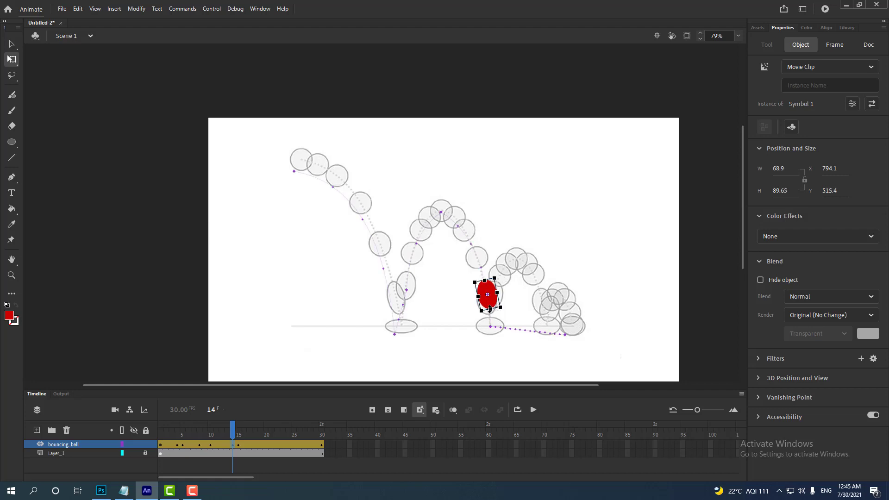
- Lengthen the tilted ball in frame 14 to about 71 by 102 px and scrub through the animation to review it
left_click_drag(489, 309, 492, 313)
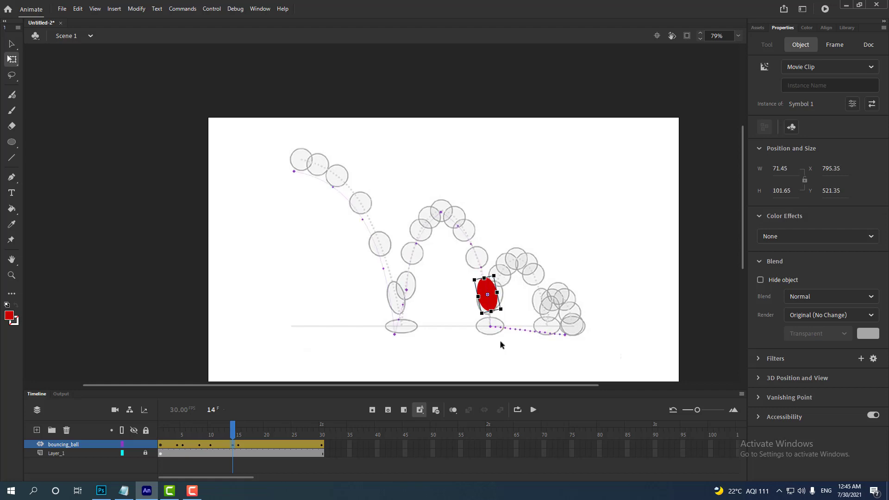
left_click_drag(226, 432, 147, 439)
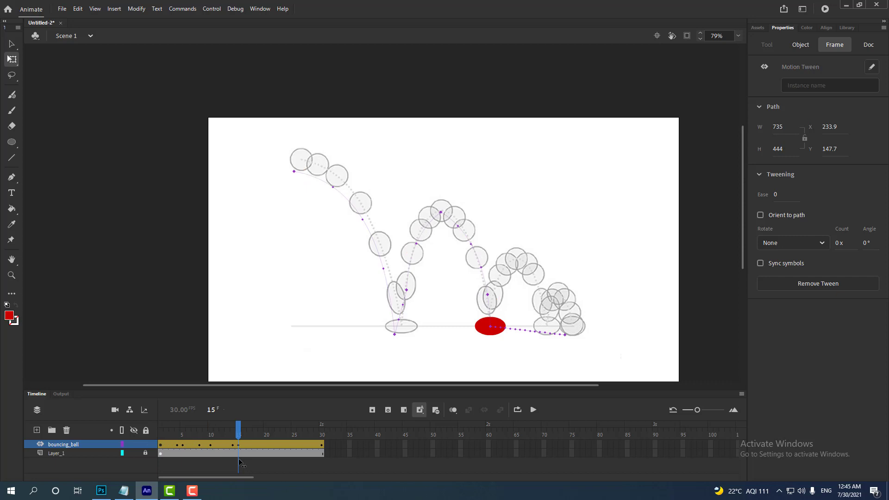
- In frame 20, move the ball onto the third arc's peak outline and curve the path leading up to it
left_click(265, 445)
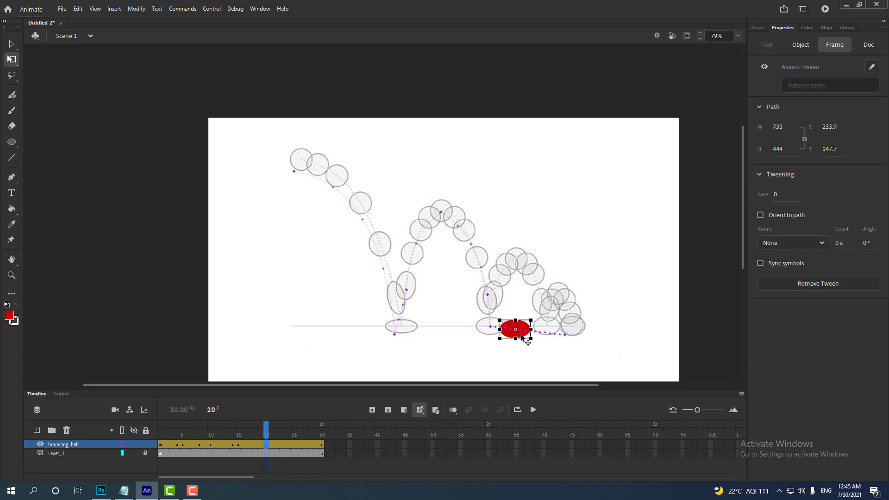
left_click_drag(524, 337, 526, 264)
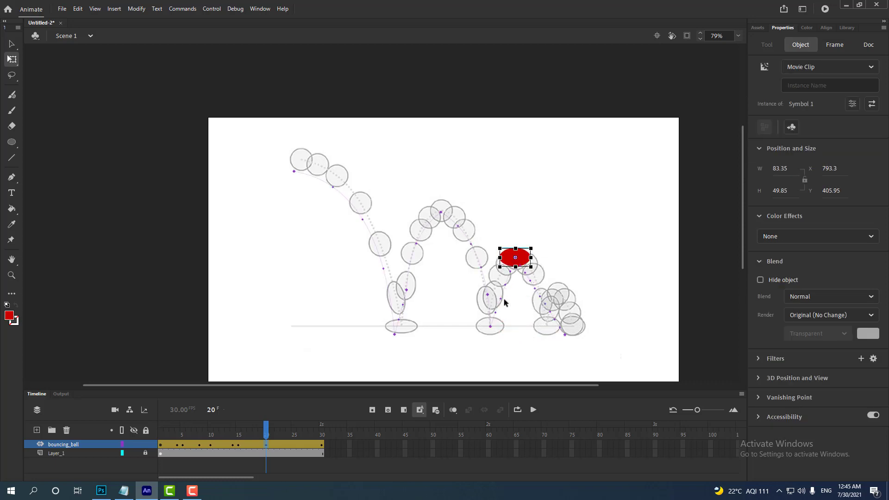
key("v")
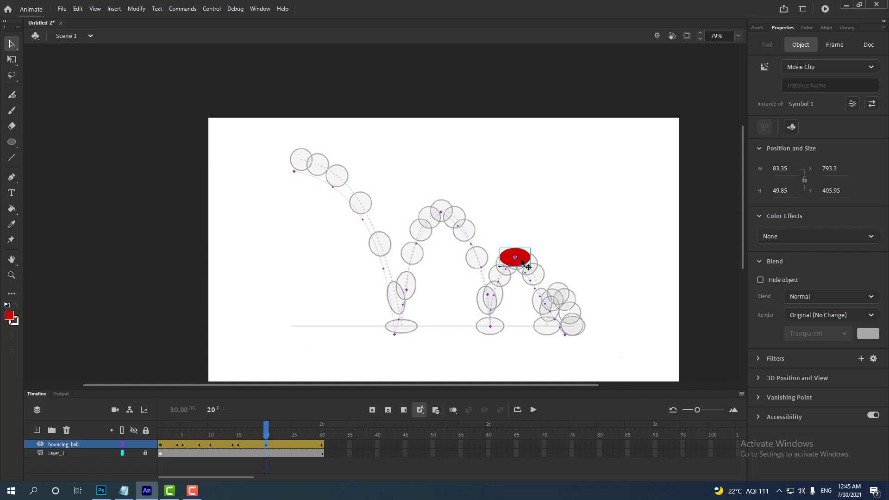
- Narrow the squashed ball in frame 20 to about 56 px wide and nudge it down slightly on the peak outline
key("q")
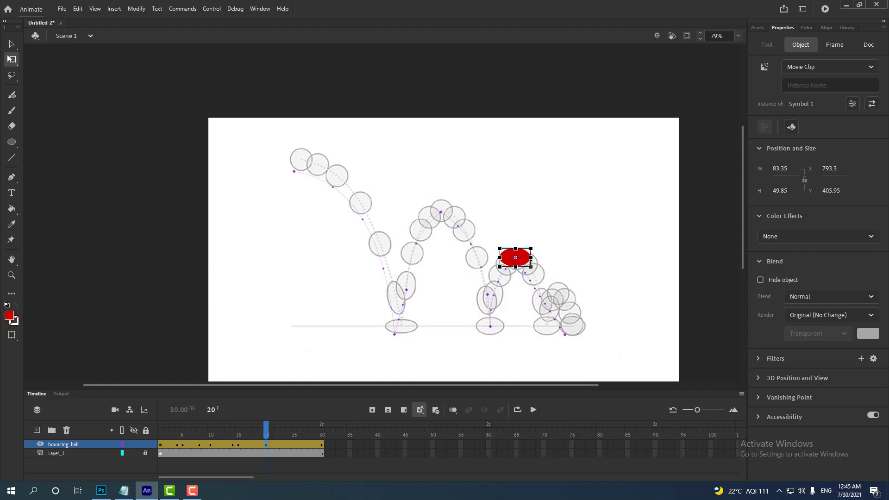
left_click_drag(530, 257, 526, 257)
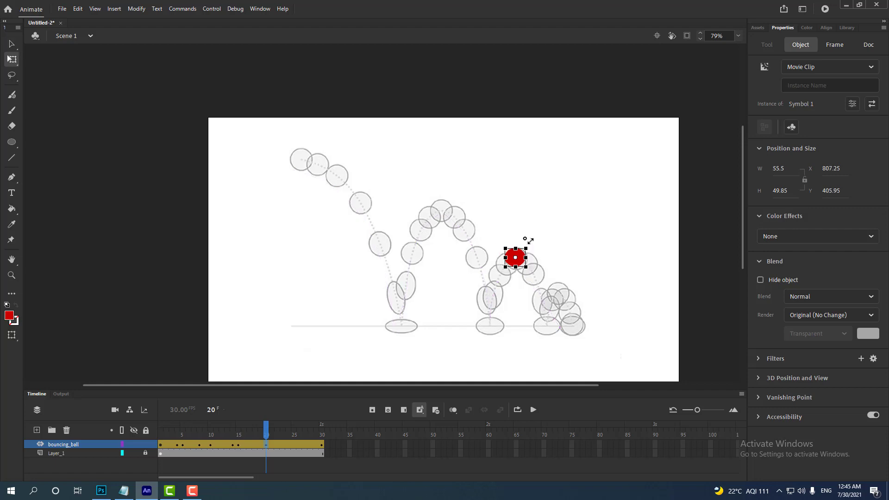
left_click(556, 251)
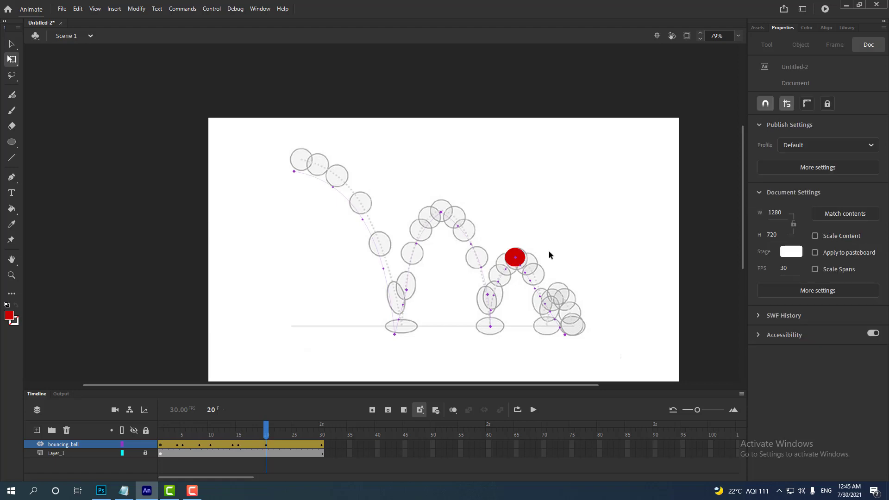
left_click(267, 446)
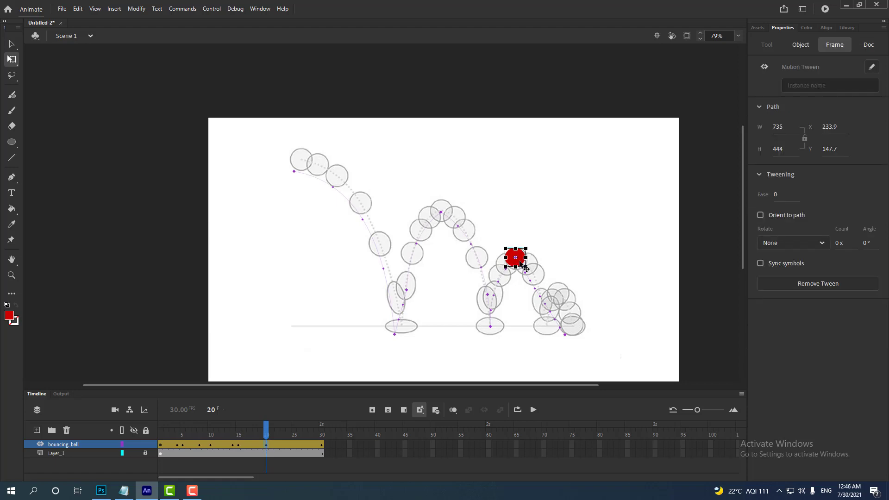
left_click_drag(519, 263, 519, 265)
left_click(547, 268)
- Enlarge the ball in frame 20 to about 70 by 63 px to fill the peak outline
scroll(546, 268, "up", 3)
scroll(546, 267, "up", 1)
left_click(501, 257)
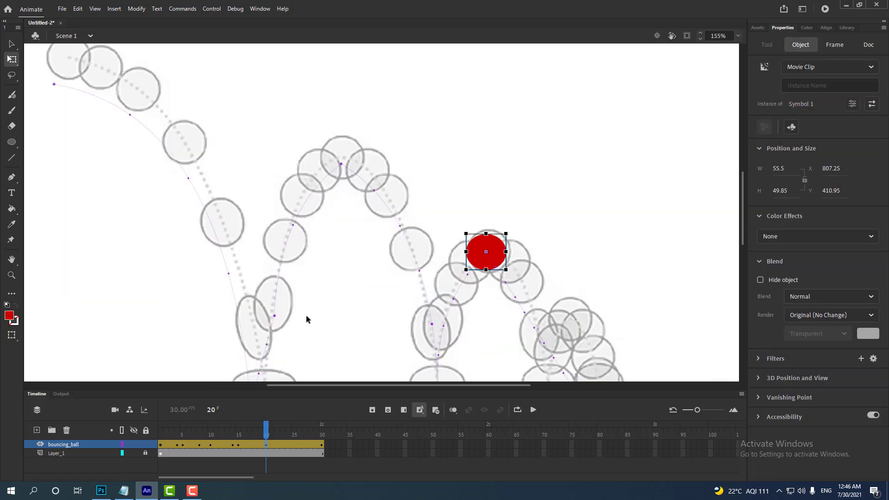
left_click(267, 444)
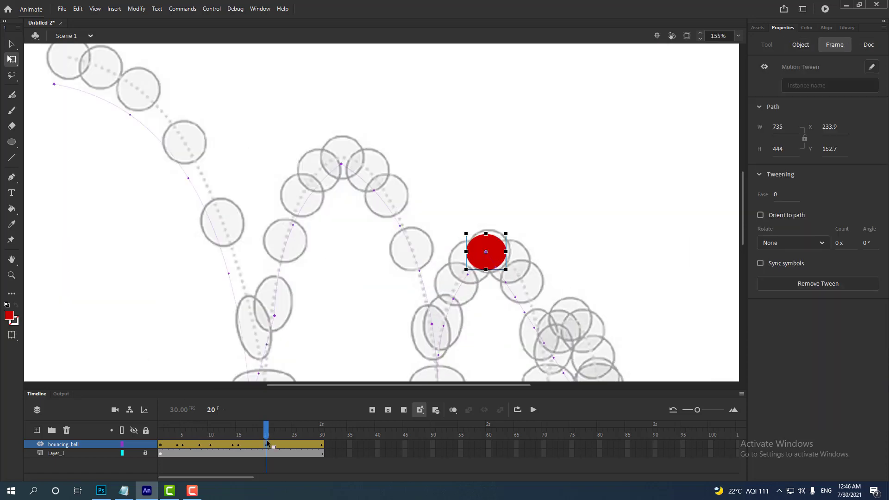
left_click(506, 231)
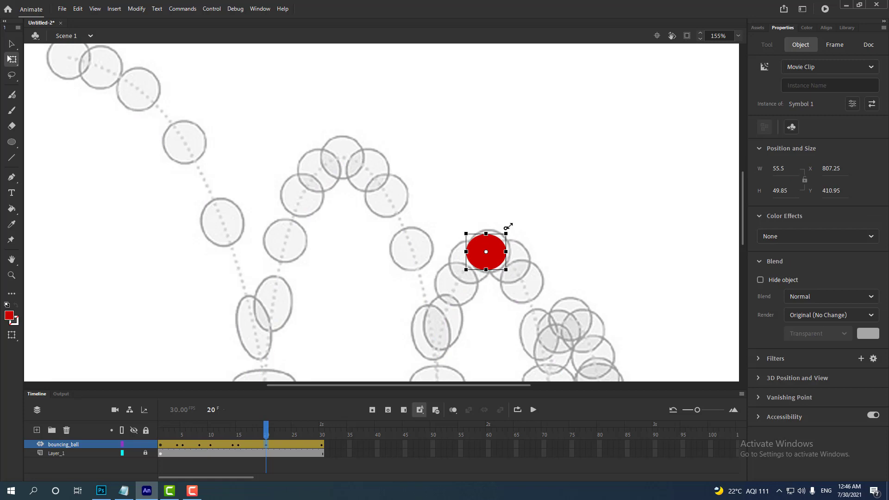
left_click_drag(507, 228, 504, 250)
scroll(503, 269, "down", 2)
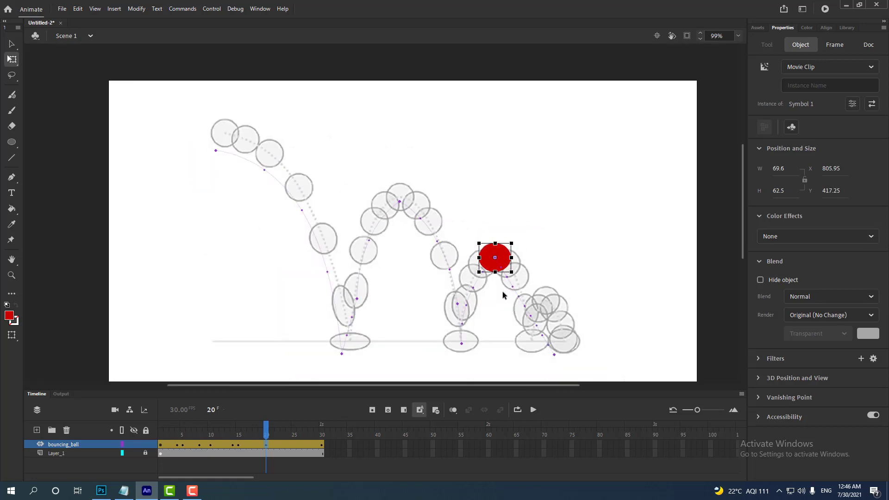
scroll(502, 290, "down", 1)
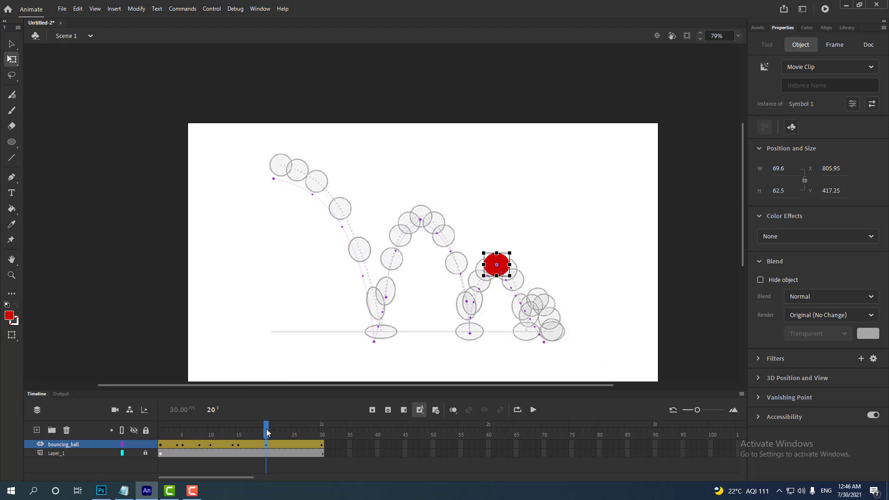
- In frame 18, tilt the ball along its rising direction and stretch it to about 80 by 106 px
left_click_drag(267, 432, 259, 452)
left_click(259, 445)
left_click(256, 444)
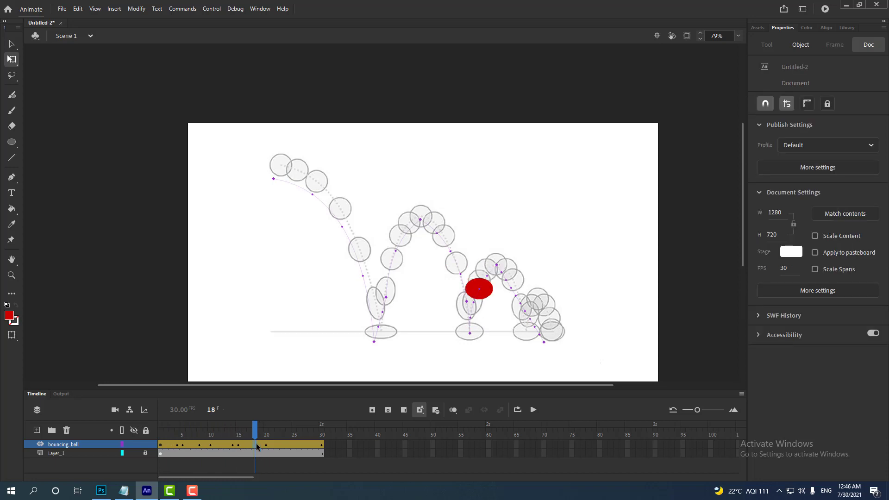
left_click(258, 444)
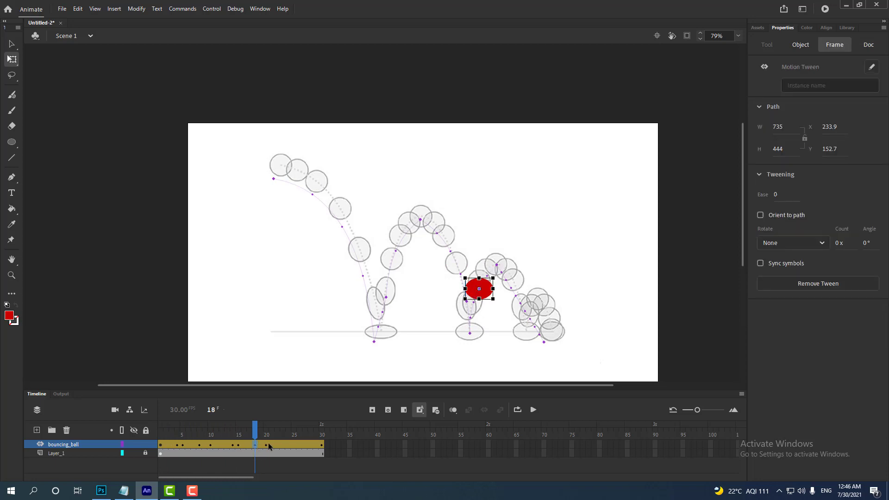
left_click_drag(495, 275, 477, 254)
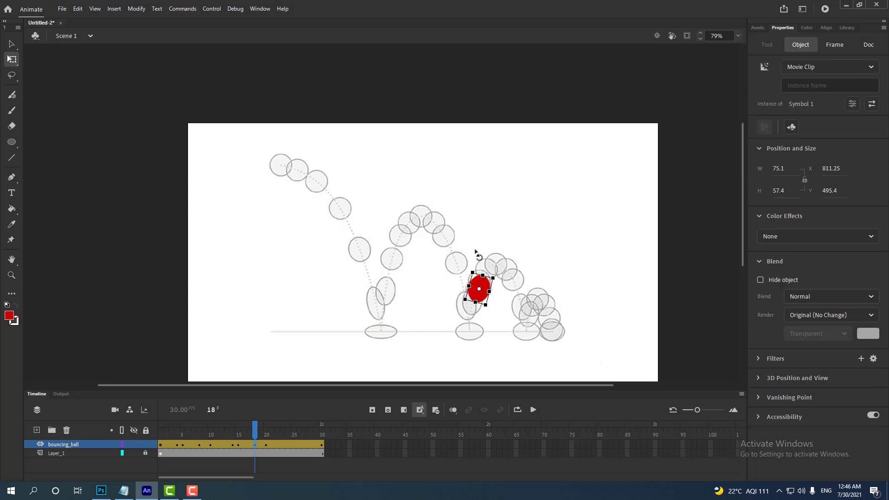
left_click_drag(472, 303, 474, 306)
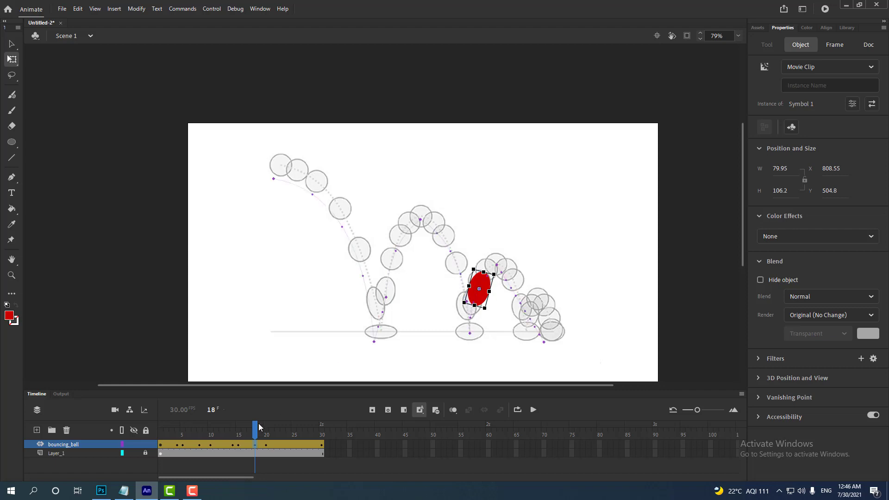
- In frame 25, move the ball onto the third ground-contact outline and curve the path descending from the third peak
left_click_drag(257, 423, 292, 448)
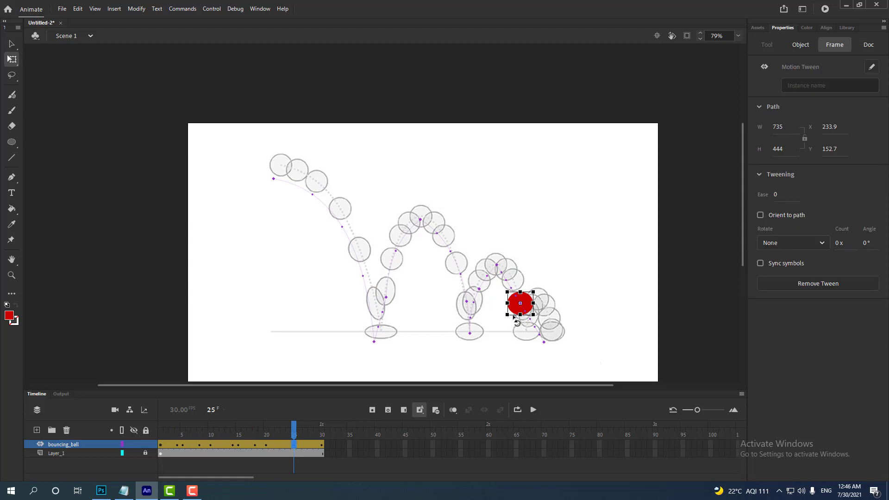
left_click_drag(526, 309, 532, 334)
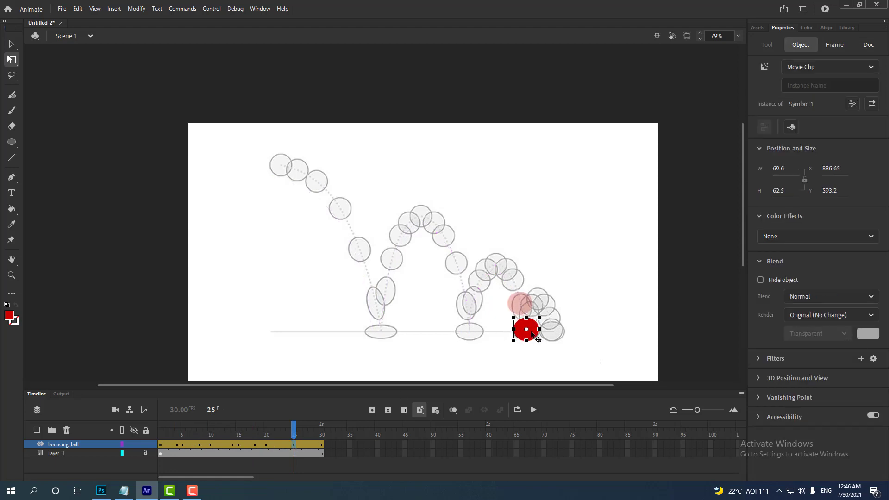
key("v")
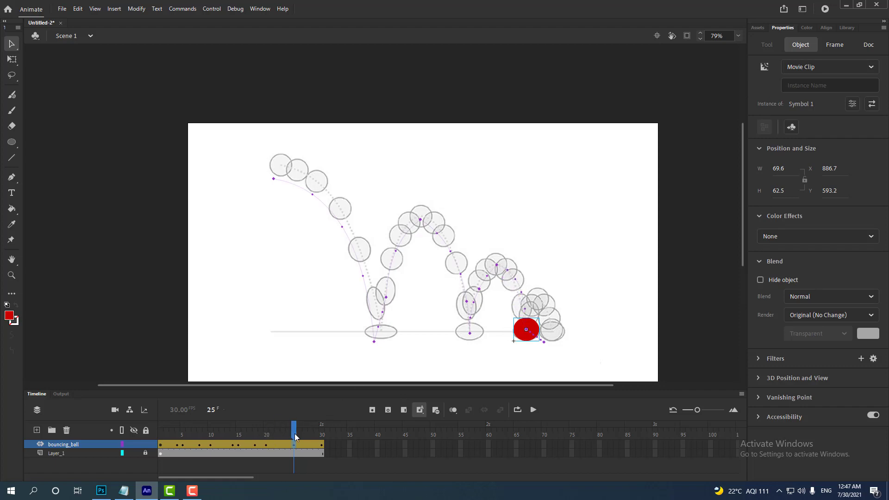
- In frame 23, stretch the ball and tilt it along its falling direction, ending at about 82 by 97 px
left_click(282, 445)
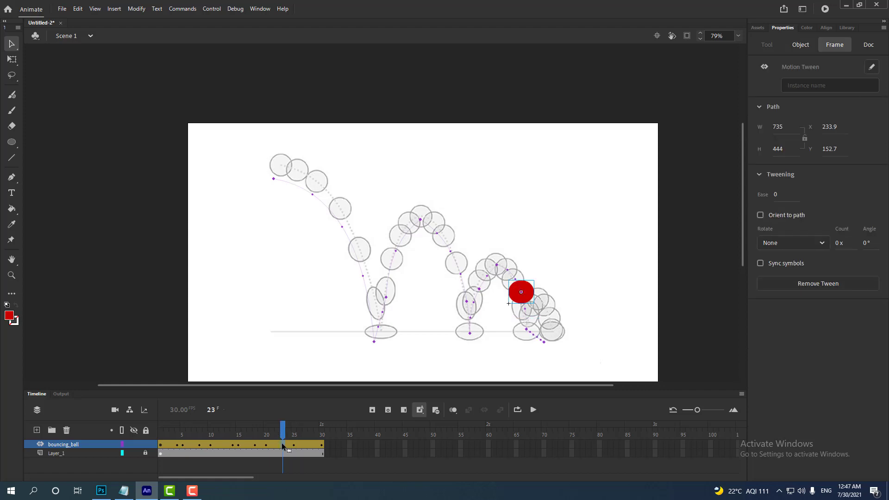
left_click(282, 445)
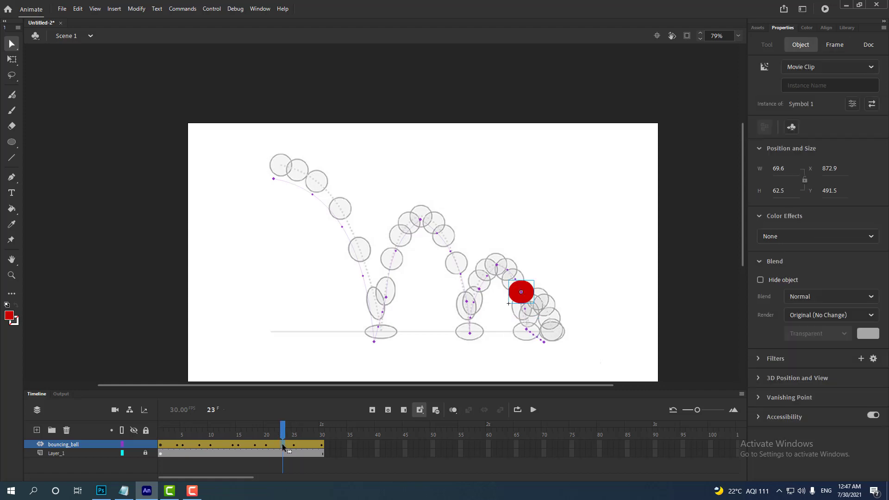
left_click(282, 445)
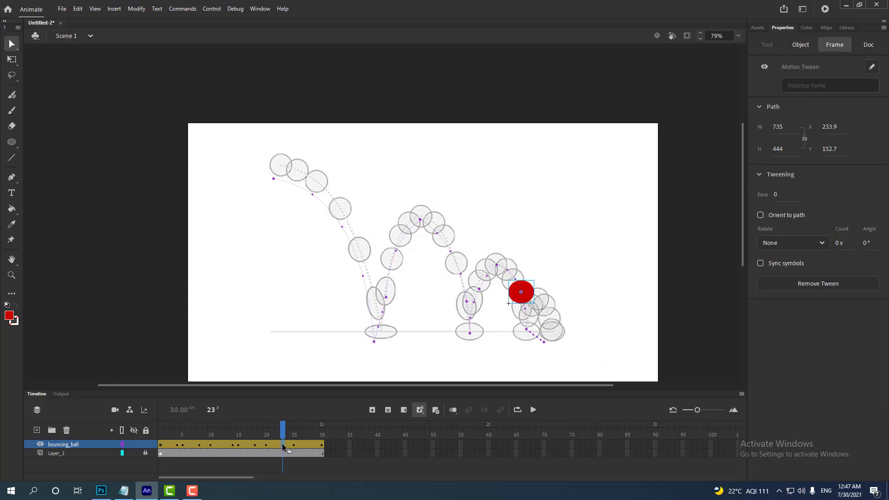
key("q")
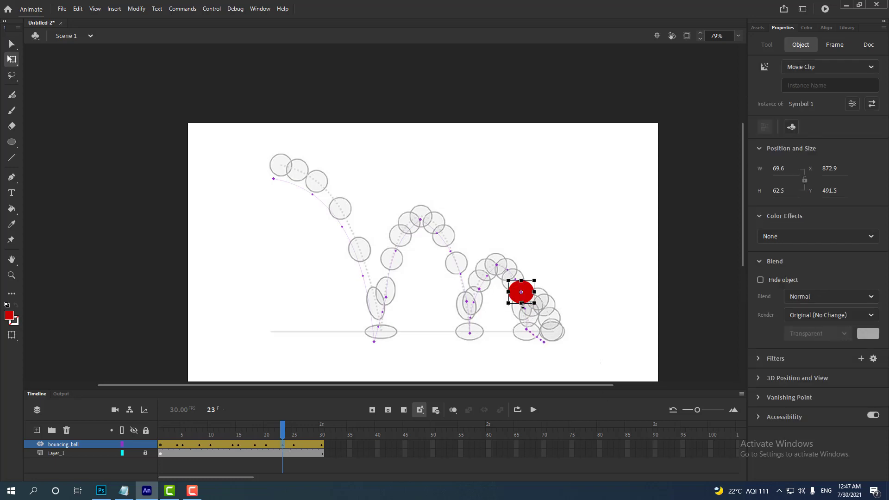
left_click_drag(522, 306, 522, 312)
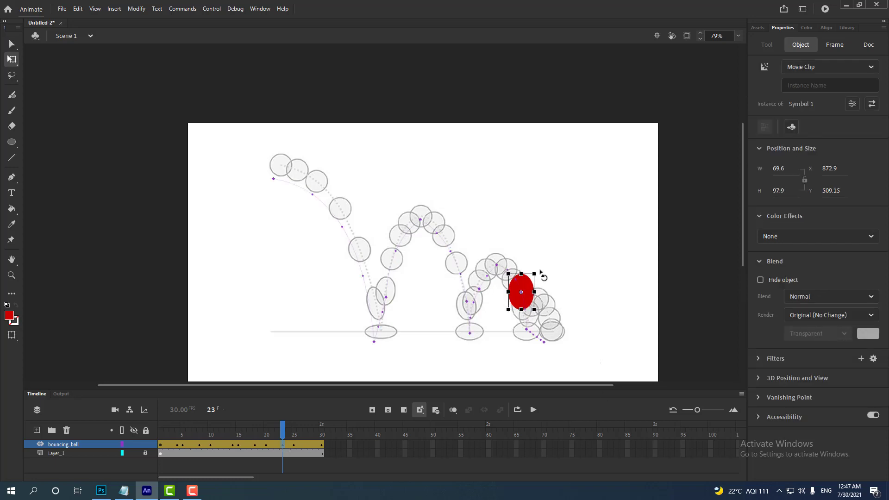
left_click_drag(539, 277, 535, 271)
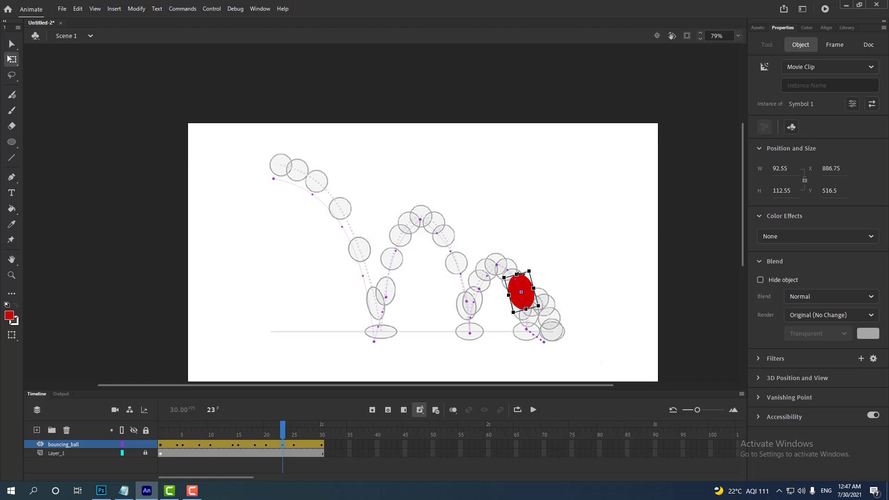
left_click_drag(516, 275, 516, 294)
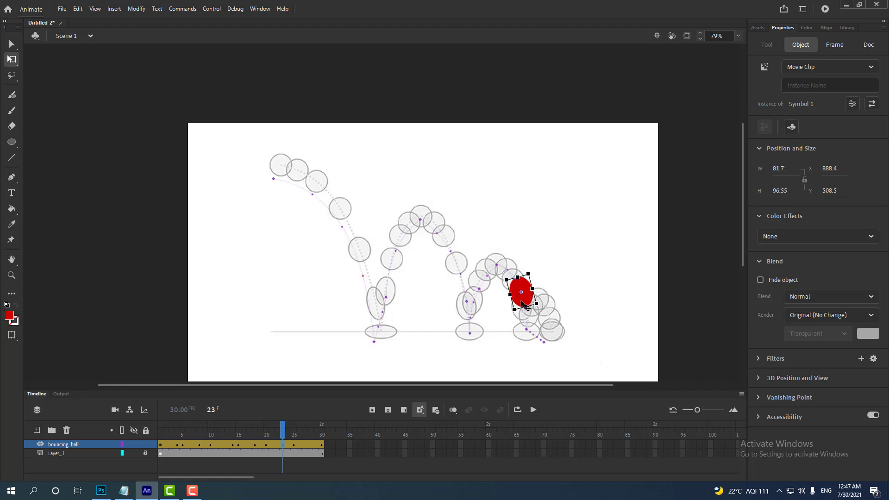
- In frame 28, move the ball onto the last small arc's peak outline and curve the path leading up to it
left_click_drag(283, 428, 306, 446)
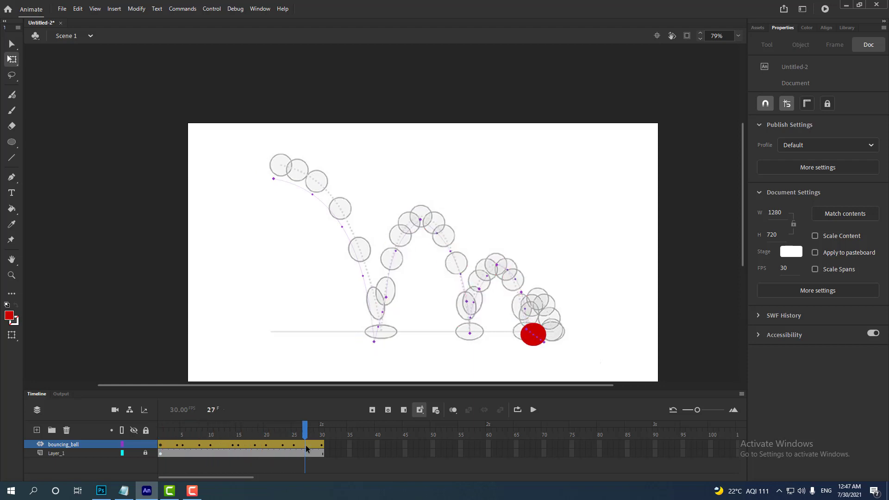
left_click(309, 446)
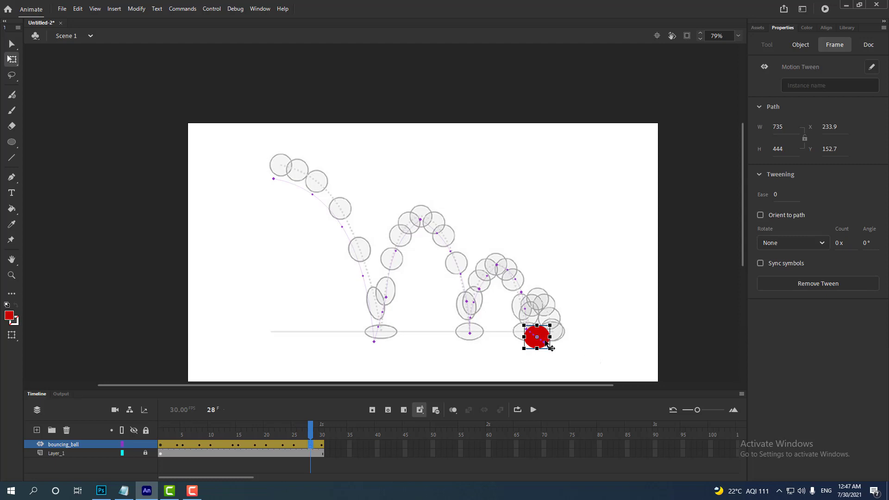
left_click_drag(550, 348, 560, 305)
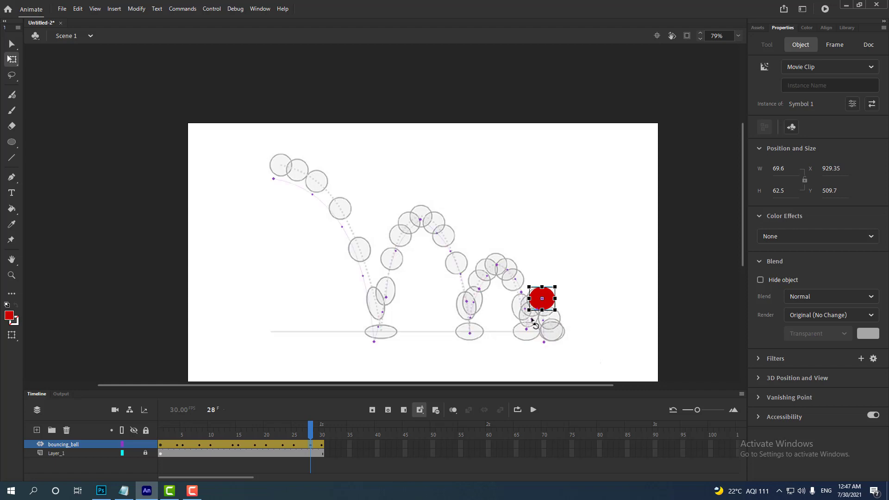
key("v")
- Narrow the ball in frame 28 slightly to make it rounder
left_click(313, 447)
left_click(312, 448)
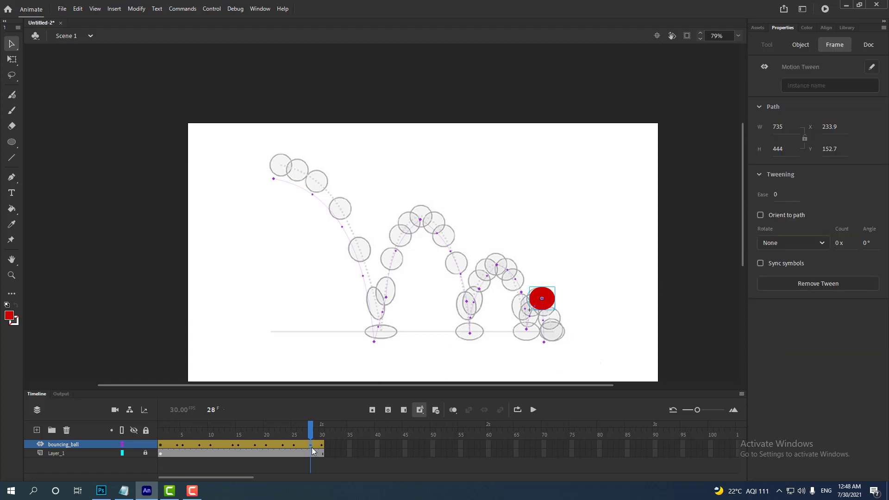
left_click(539, 301)
key("q")
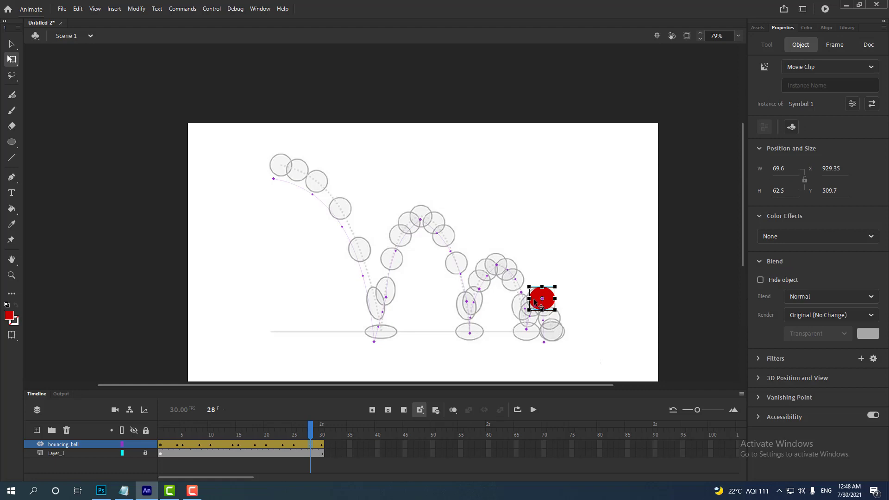
left_click_drag(532, 299, 534, 299)
- In frame 27, stretch and tilt the ball to about 68 by 82 px and place it on the rising outline of the last arc
left_click(312, 449)
left_click(306, 453)
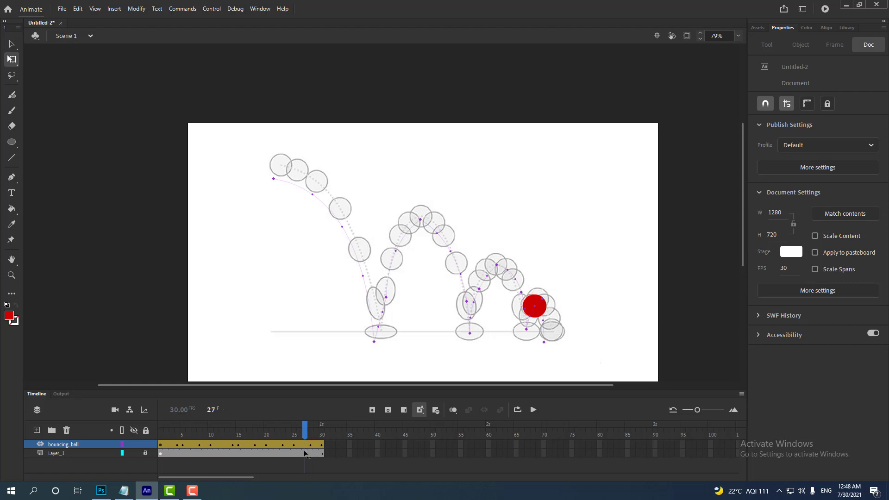
left_click(306, 446)
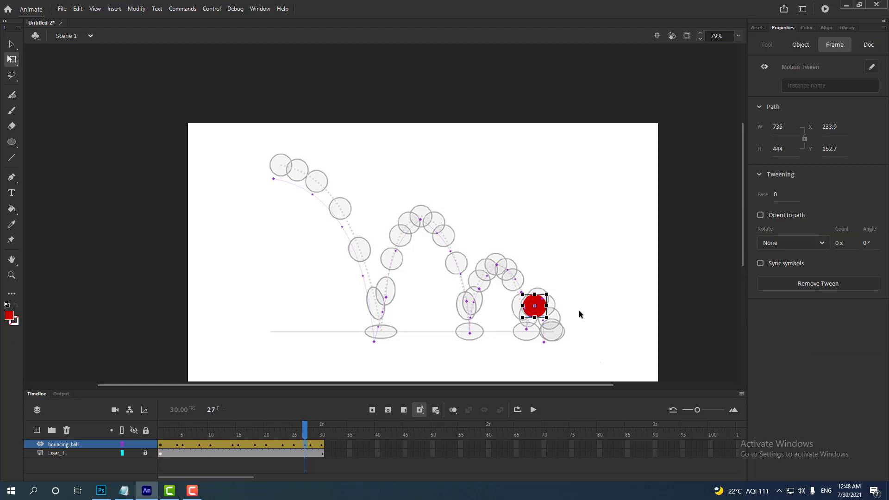
scroll(579, 310, "up", 3)
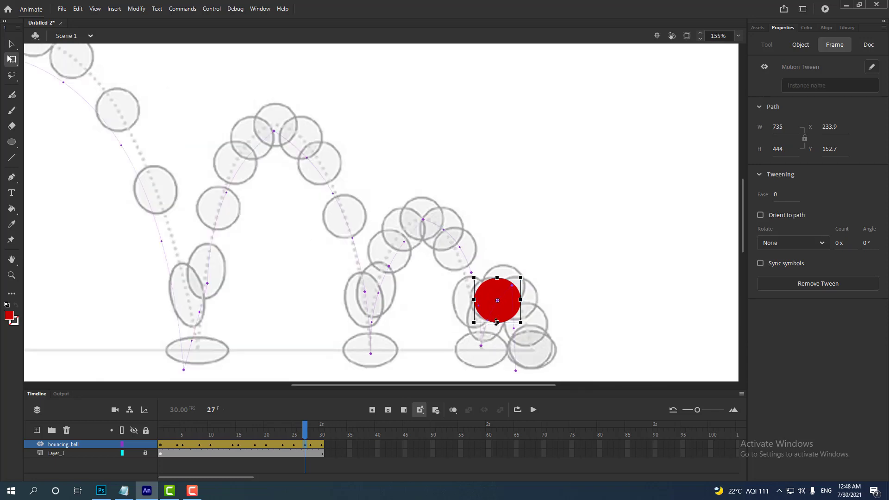
left_click_drag(496, 323, 496, 331)
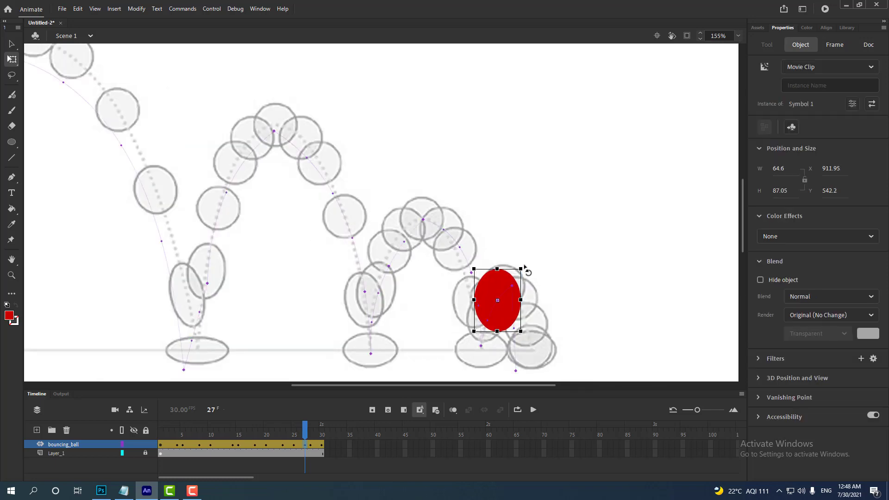
left_click_drag(524, 268, 505, 314)
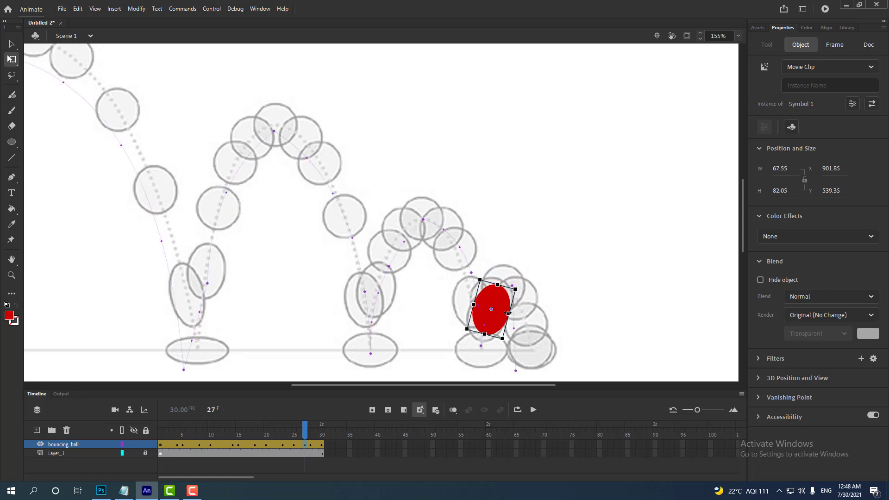
- In frame 30, move the ball onto the final resting outline and curve the path descending from the last peak
mouse_move(306, 433)
left_mouse_down()
mouse_move(160, 433)
mouse_move(305, 433)
left_mouse_up()
left_click(310, 455)
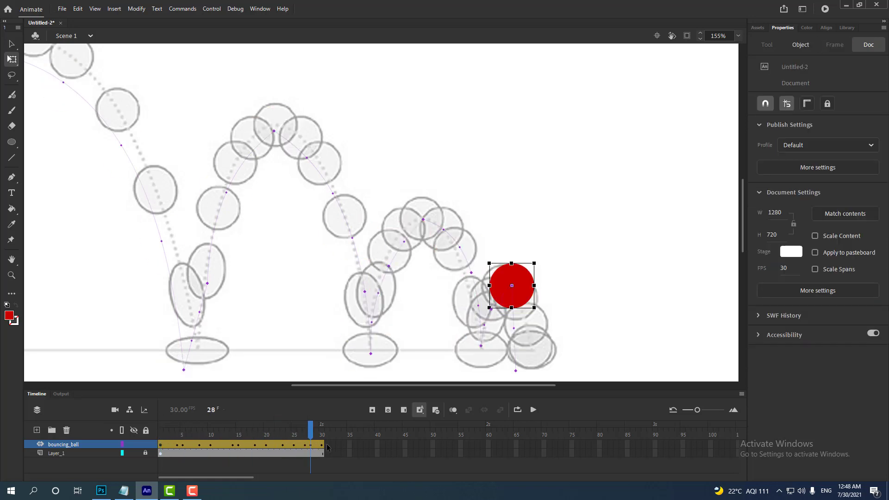
left_click(323, 448)
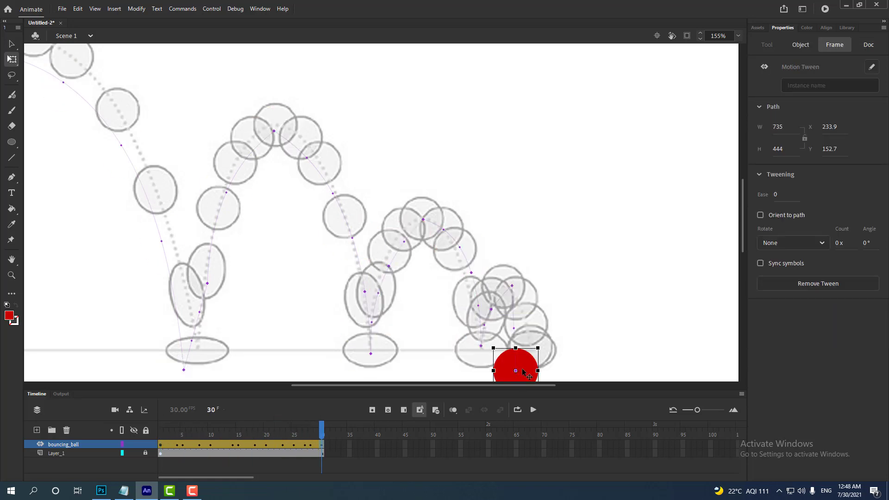
left_click_drag(526, 373, 541, 346)
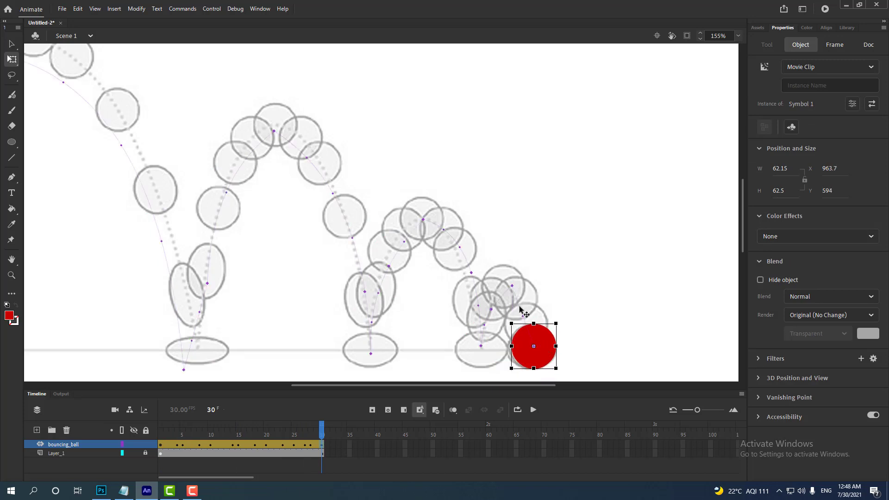
key("v")
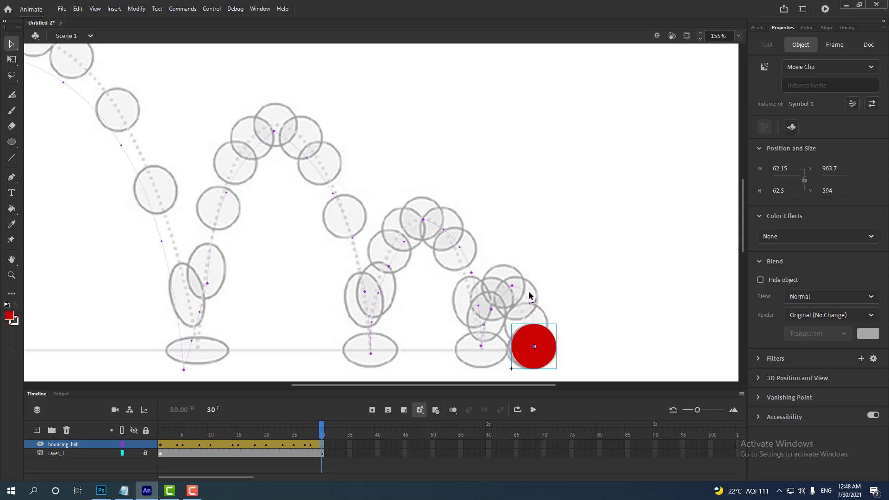
- In frame 1, move the ball onto the first outline of the reference
left_click_drag(324, 434, 147, 430)
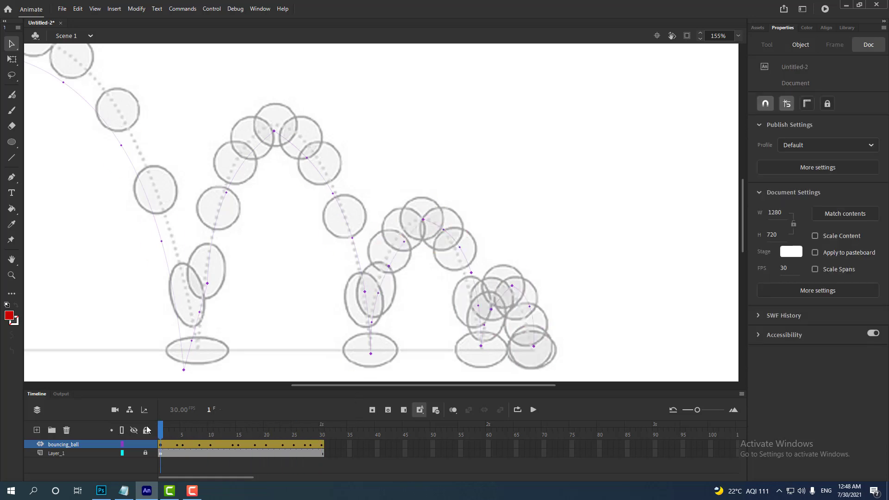
key("ctrl+minus")
key("ctrl+minus")
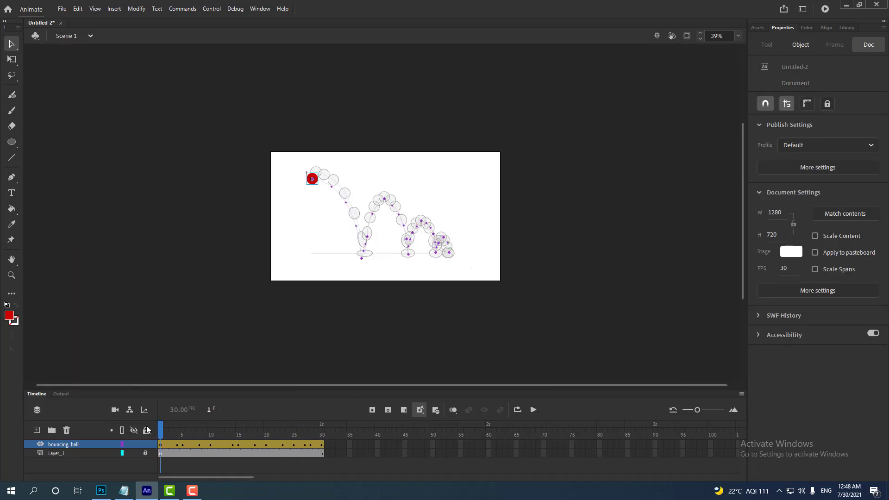
key("ctrl+equal")
left_click_drag(461, 331, 425, 234)
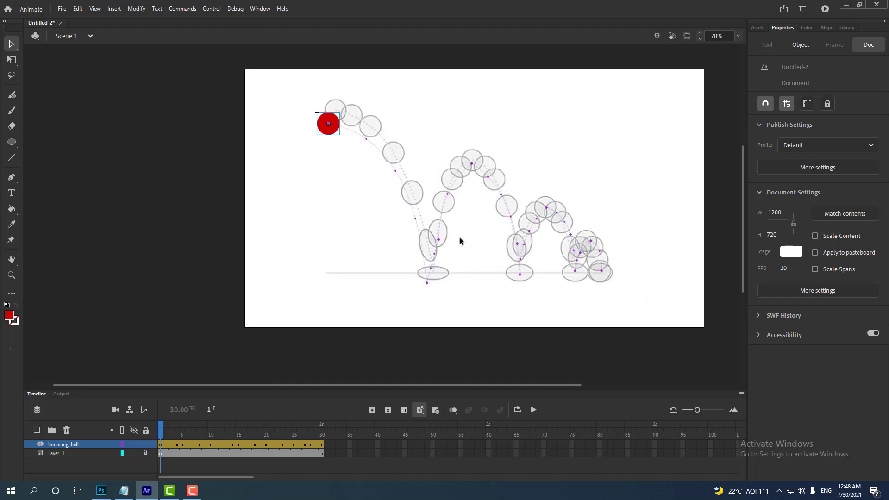
mouse_move(162, 430)
left_mouse_down()
mouse_move(323, 452)
mouse_move(162, 446)
left_mouse_up()
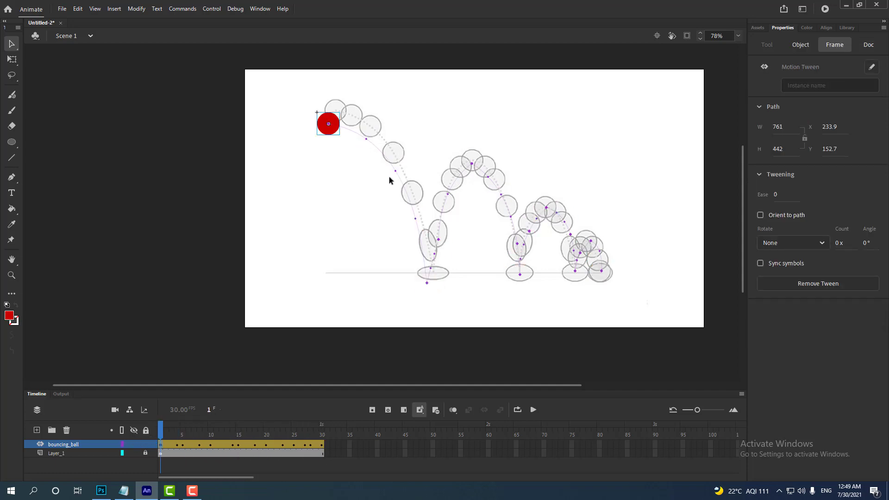
left_click_drag(335, 123, 341, 109)
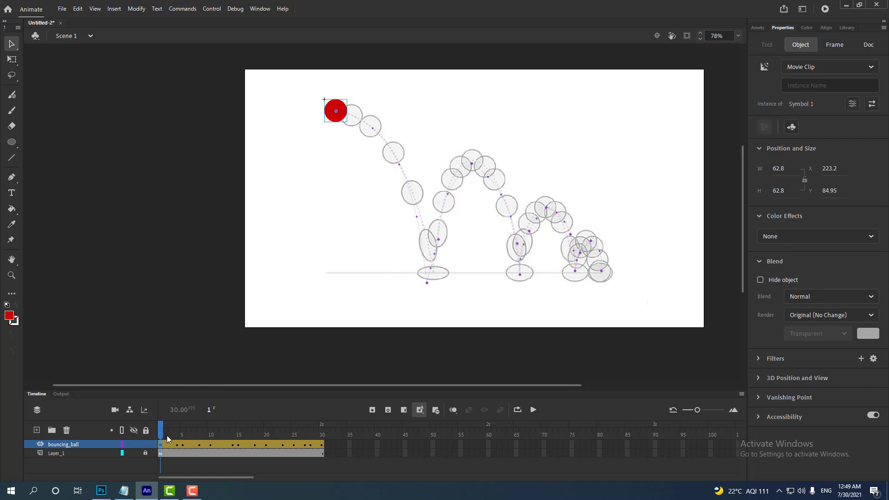
- In frame 5, move the squashed ball onto the first ground-contact outline and curve the path falling from the start
left_click_drag(166, 427, 185, 430)
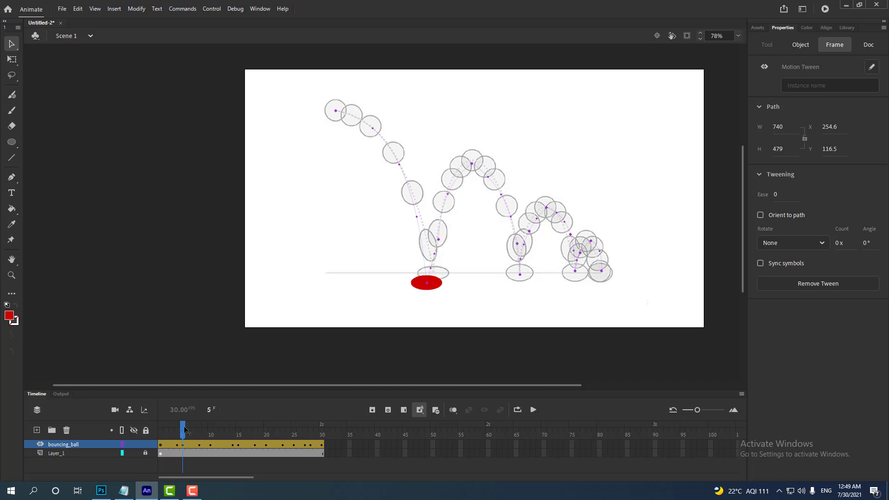
left_click_drag(431, 286, 439, 276)
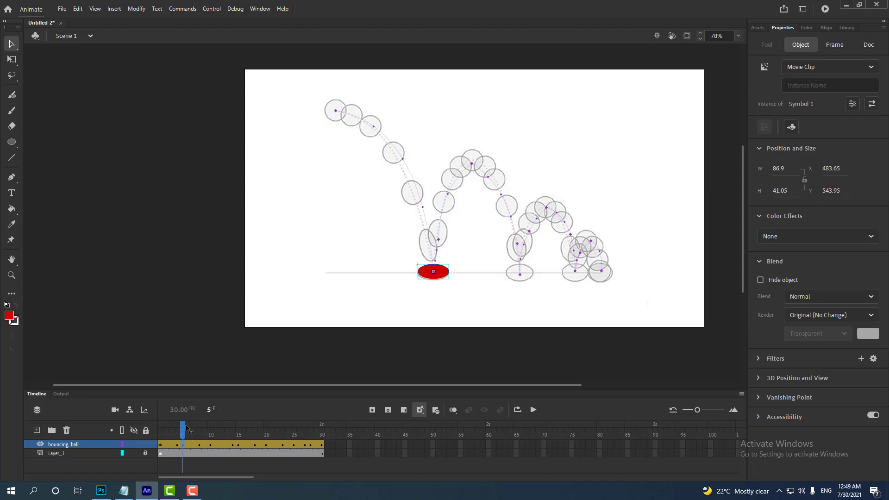
left_click_drag(183, 429, 184, 425)
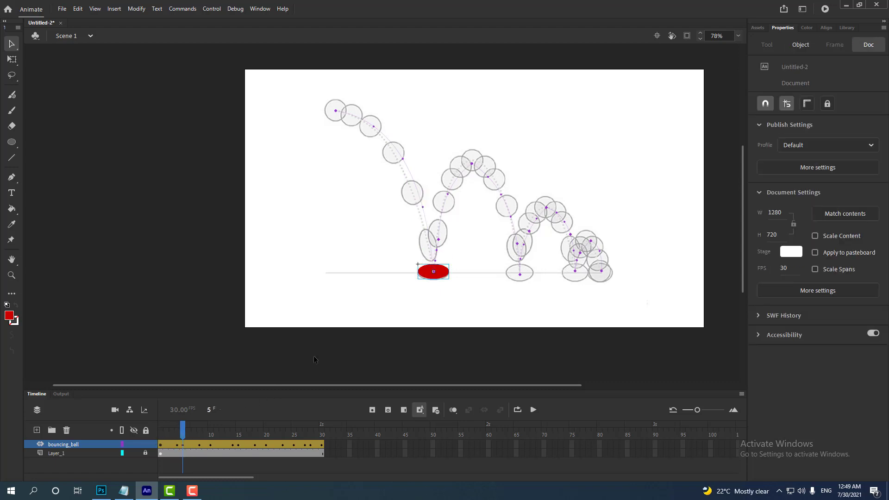
left_click(397, 161)
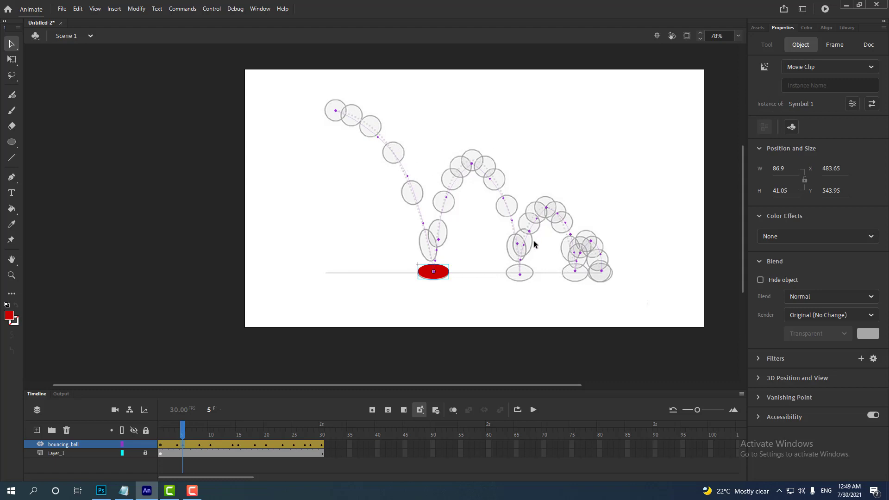
- Hide the reference layer Layer_1 and play the animation from the first frame
left_click_drag(182, 425, 326, 452)
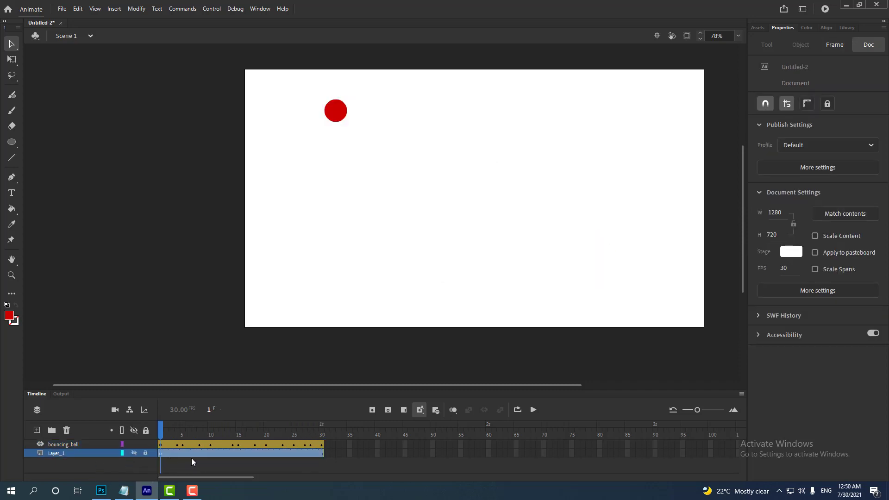
key("Return")
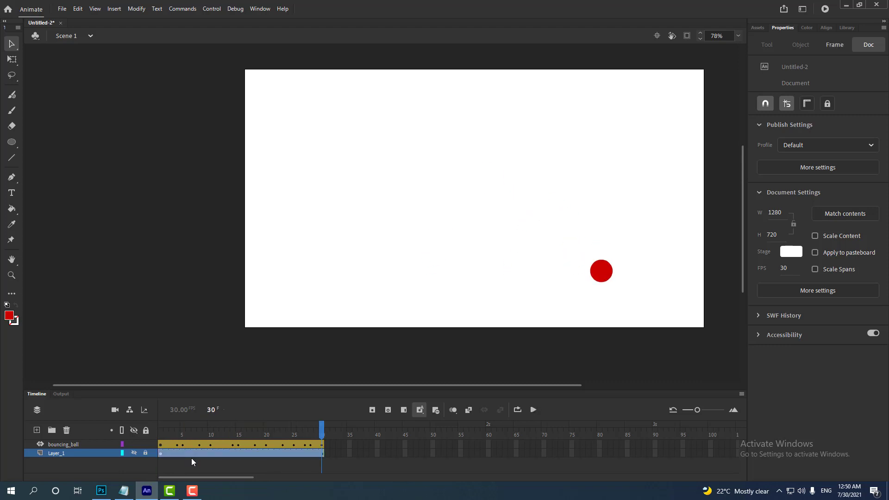
- Set the motion tween's ease to 100 and play the animation several times from frame 1
left_click(184, 429)
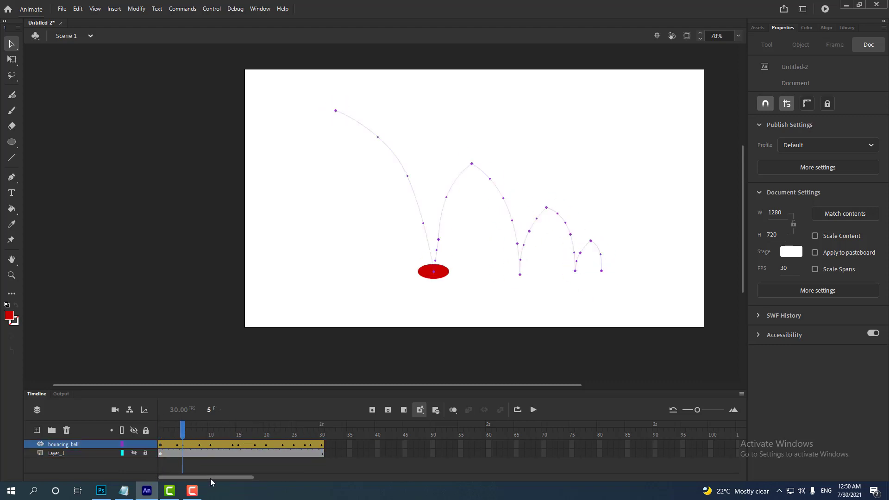
left_click(184, 446)
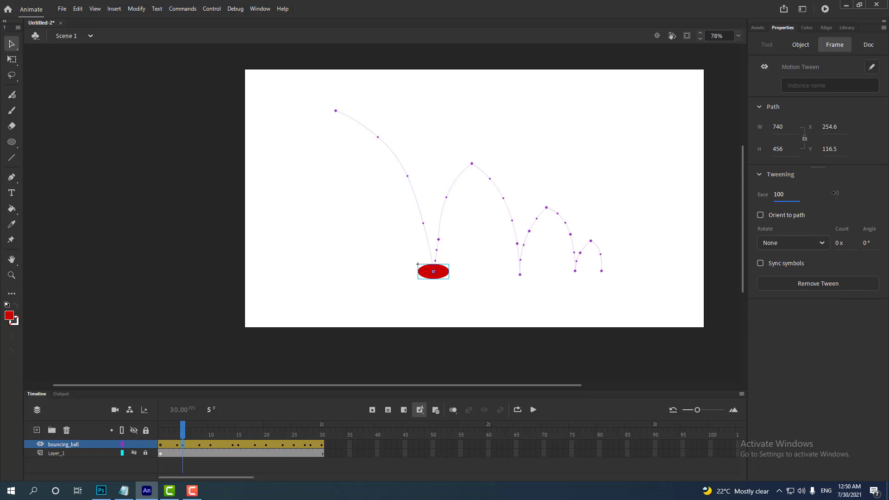
key("Return")
left_click_drag(180, 425, 91, 422)
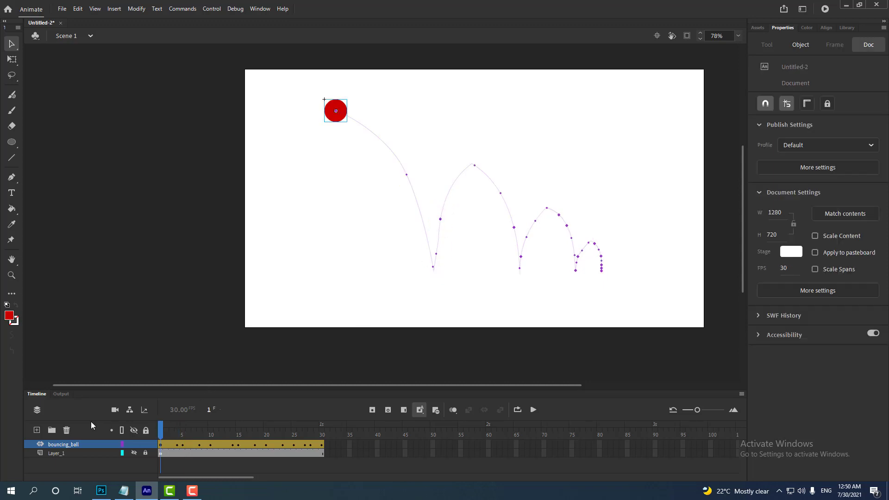
key("Return")
key("Return")
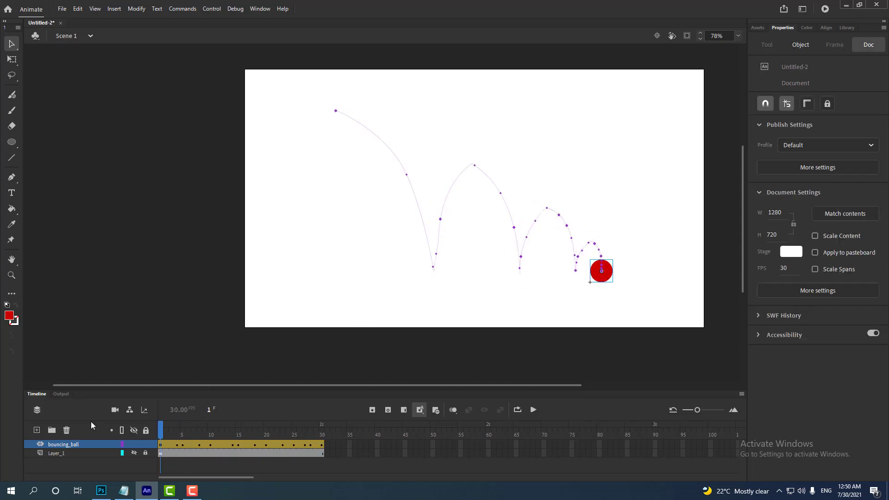
key("Return")
key("Return")
key("Return")
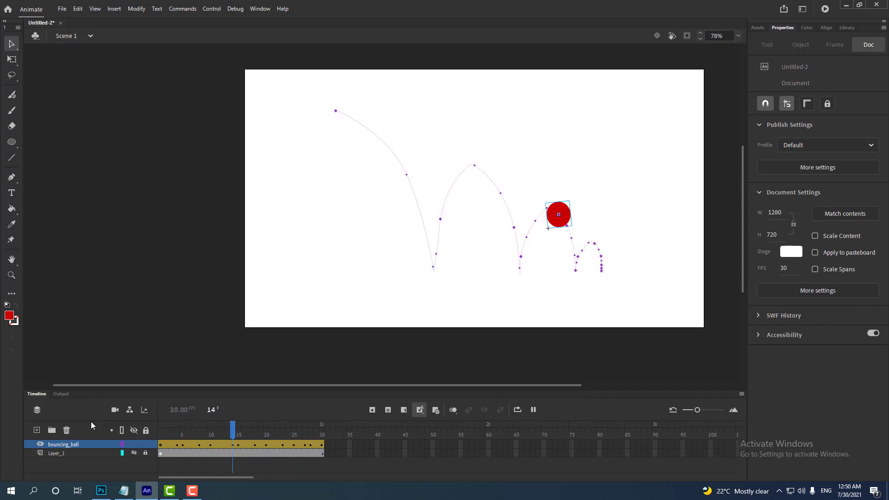
- Delete the reference layer Layer_1, test the movie, and close the preview window
left_click(78, 454)
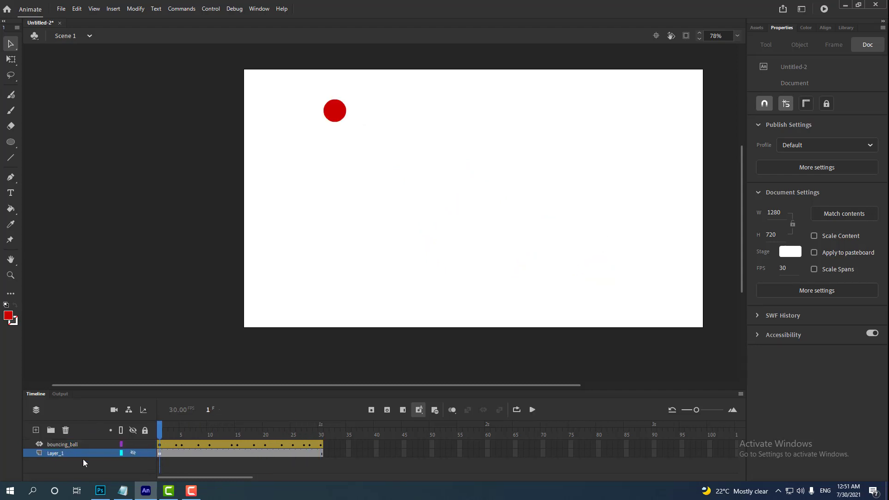
left_click(65, 431)
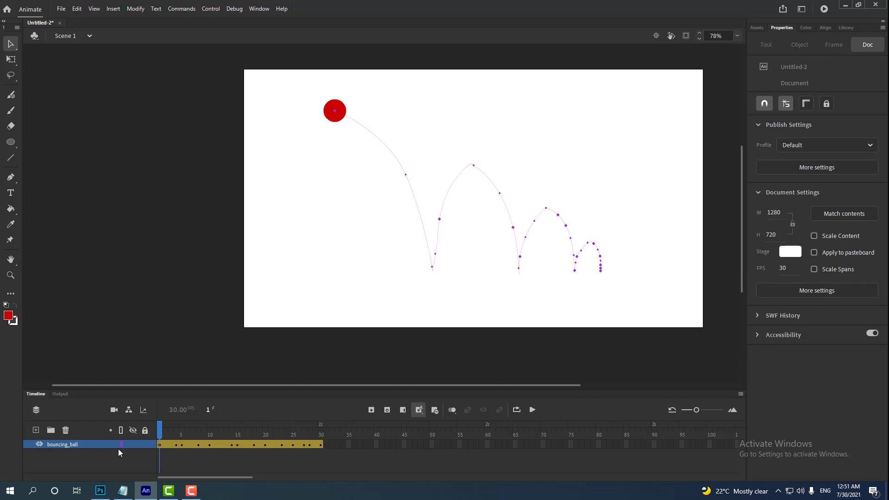
key("ctrl+Return")
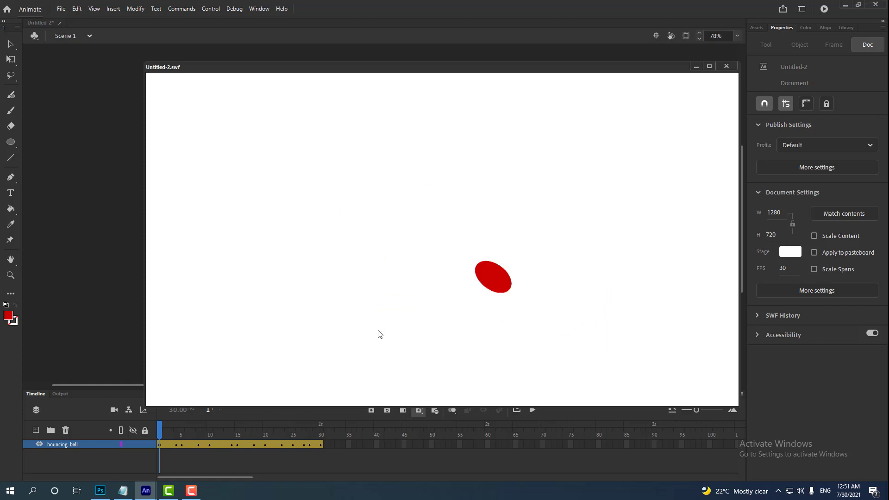
left_click(725, 66)
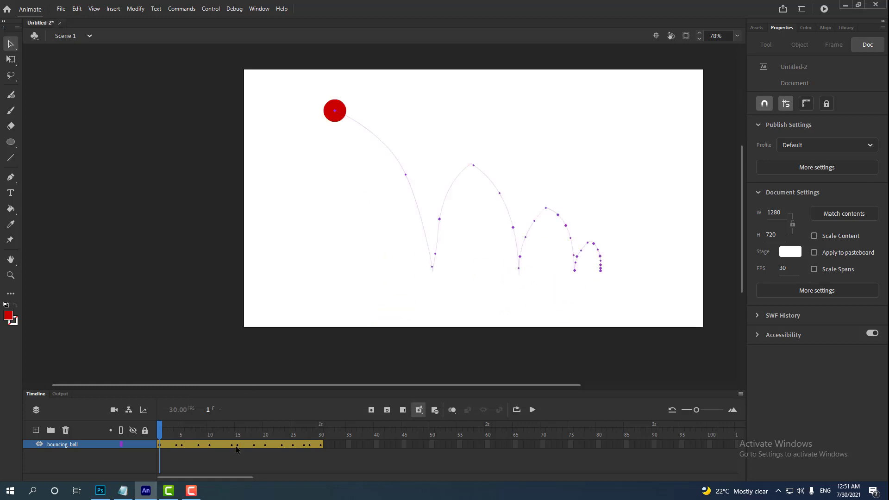
- Insert frames at frame 3 to lengthen the first fall, extending the tween to frame 36
left_click(170, 445)
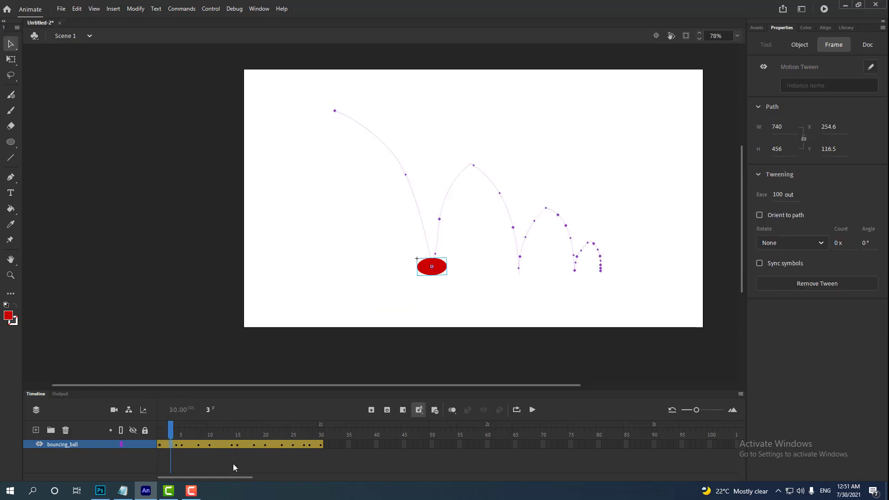
key("F5")
key("F5")
key("F5")
key("F5")
key("F5")
key("F5")
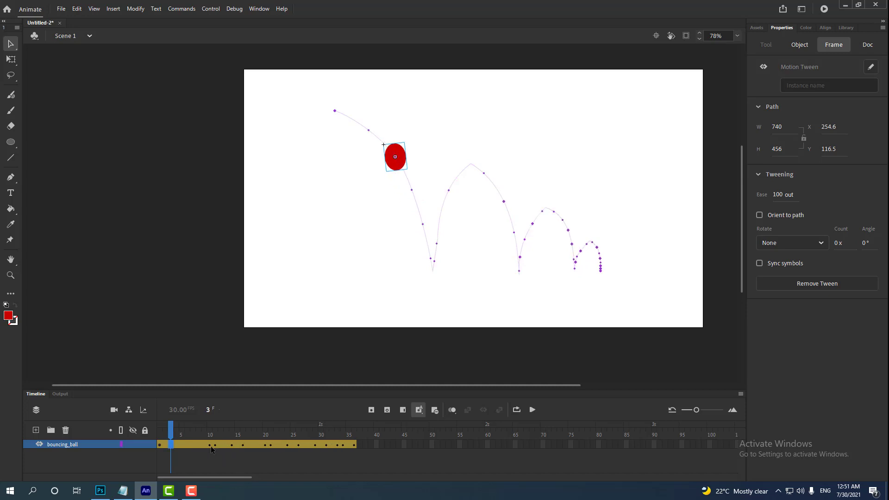
- Insert frames at frames 11 and 10 to slow the first bounce, extending the tween to frame 42
left_click(214, 448)
key("F5")
key("F5")
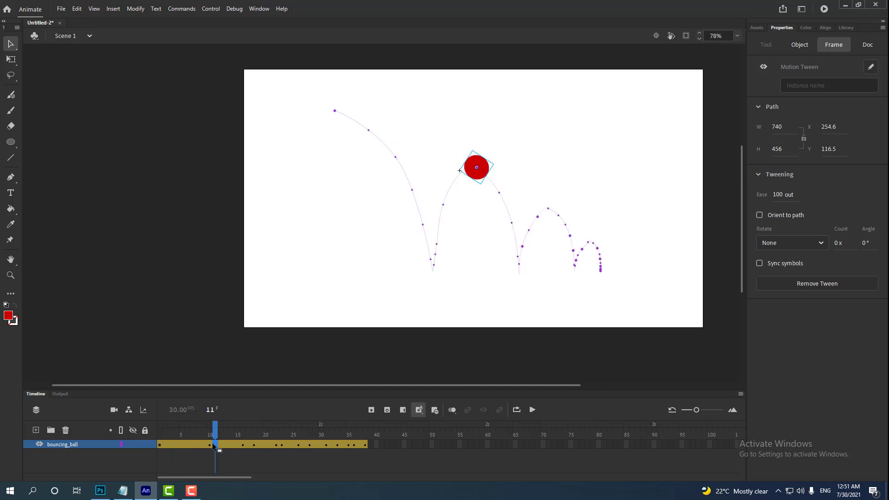
left_click(211, 447)
key("F5")
key("F5")
key("F5")
key("F5")
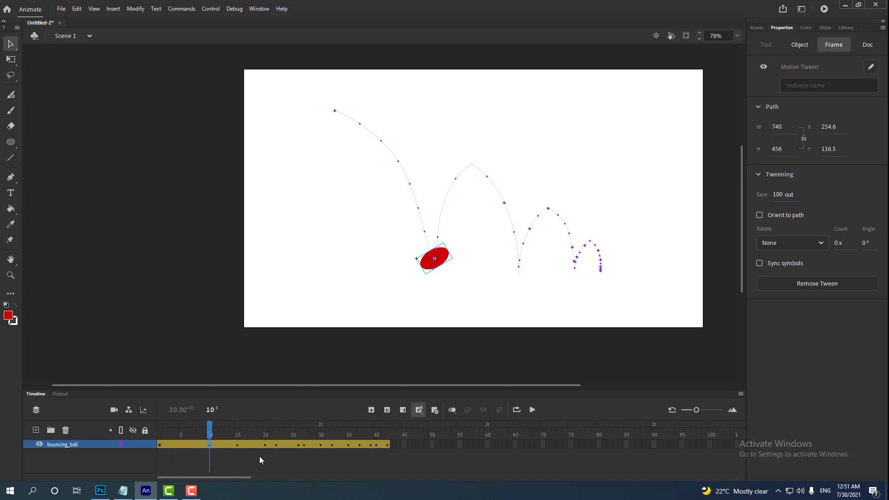
- Insert two frames at frame 19, extending the tween to frame 44
left_click(261, 448)
key("F5")
- Insert frames at frames 23 and 30 to slow the following bounces, extending the tween to frame 50
key("F5")
left_click(278, 445)
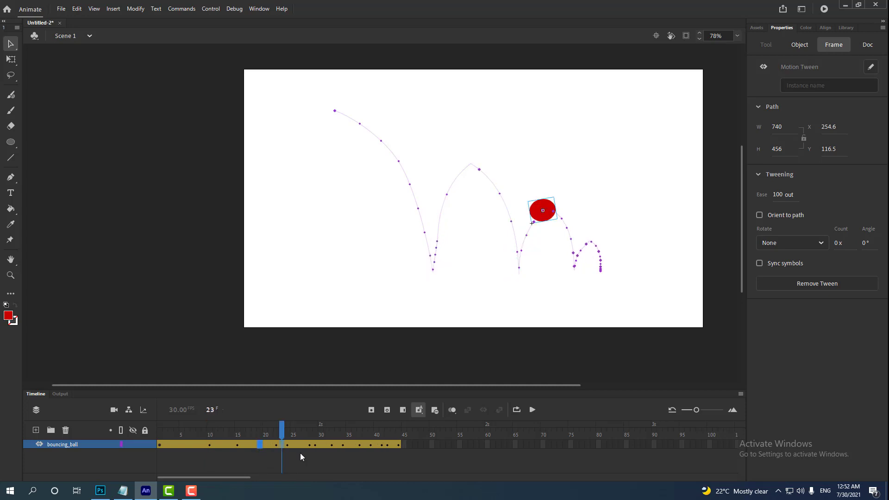
key("F5")
key("F5")
key("F5")
key("F5")
left_click(321, 452)
- Insert frames at frames 34 and 40 of the bouncing_ball tween to slow the third bounce
key("F5")
key("F5")
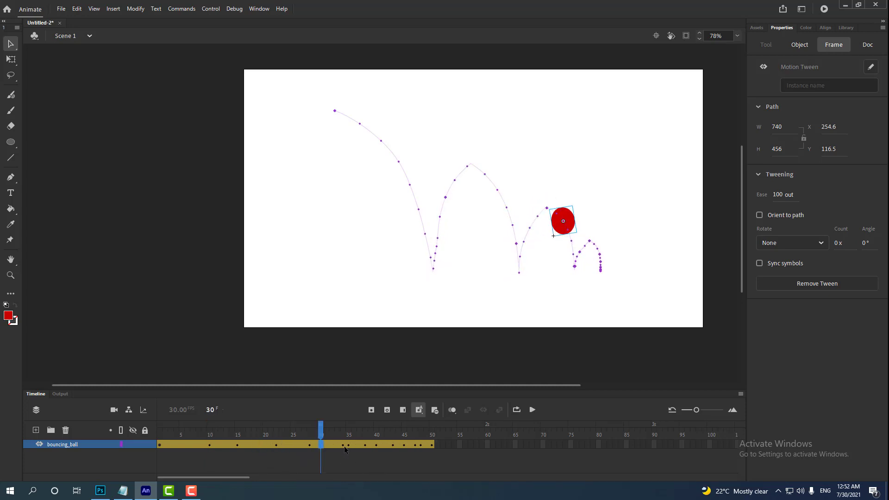
key("F5")
key("F5")
key("F5")
key("F5")
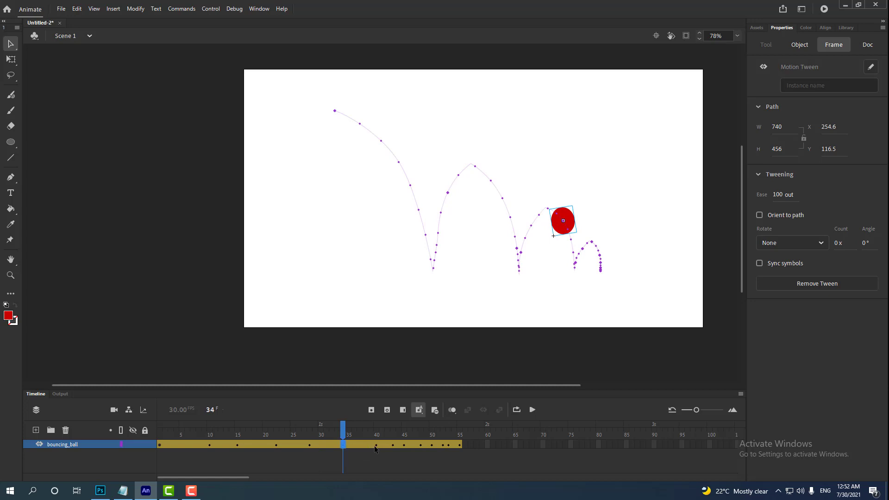
left_click(375, 448)
key("F5")
key("F5")
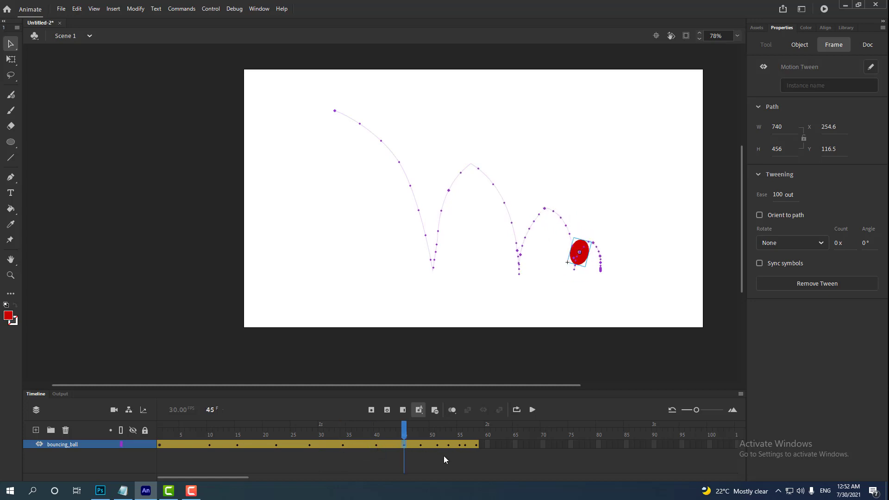
- Insert frames at frames 45 and 50 to spread out the keyframes of the third bounce's descent and the next rise
key("F5")
key("F5")
left_click(432, 447)
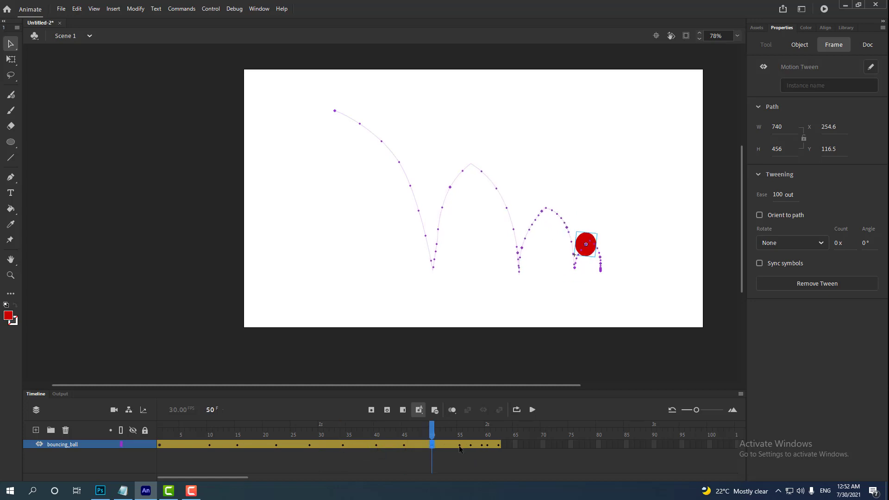
key("F5")
key("F5")
- Insert frames at frames 60, 64 and 68 to slow the last small bounce, extending the tween to frame 73
left_click(487, 446)
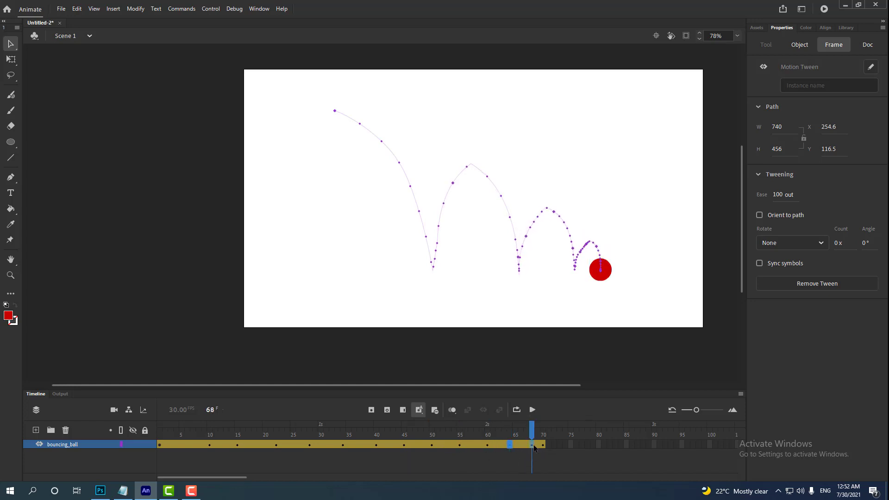
key("F5")
key("F5")
key("F5")
- Return to frame 1, test the movie to check the slower bounce timing, and close the preview
left_click_drag(527, 431, 55, 462)
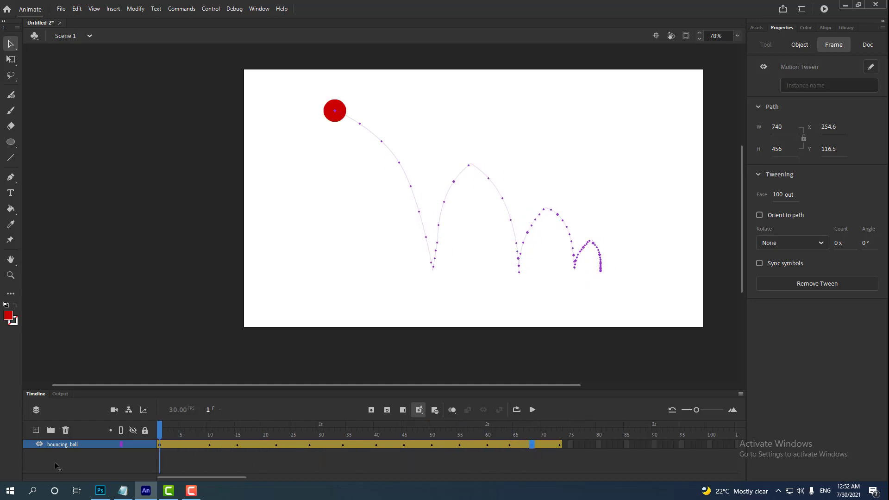
left_click(55, 462)
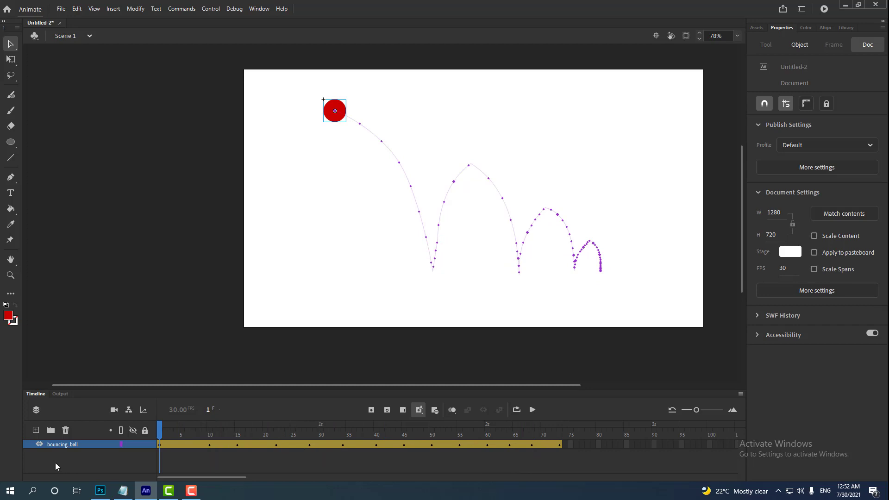
key("ctrl+Return")
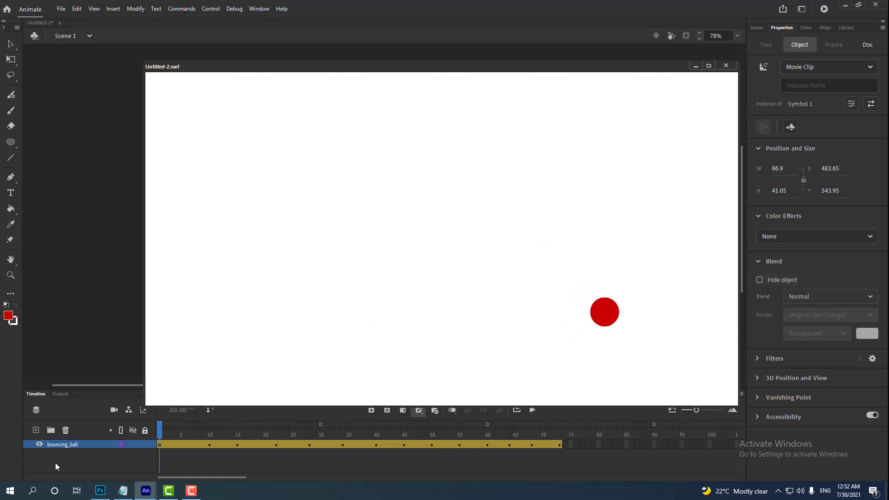
left_click(728, 64)
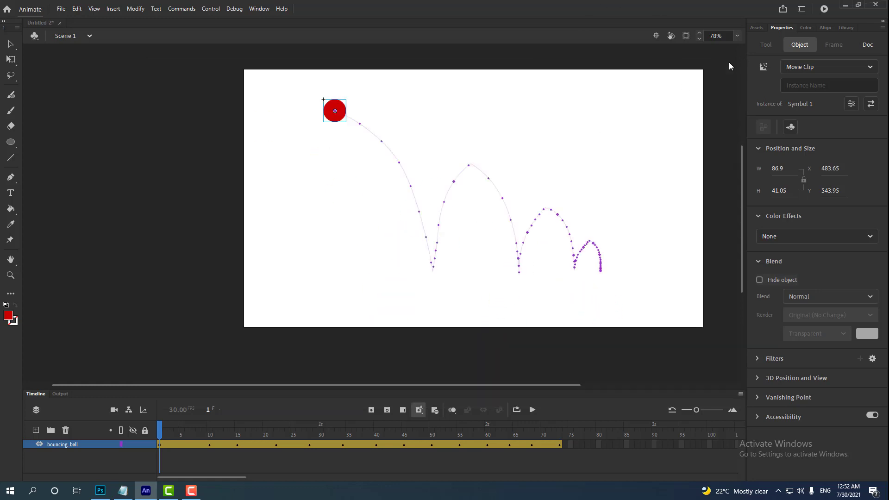
- Insert frames at frame 73 to extend the tween to frame 82, and nudge the ball slightly up and right there
left_click(559, 444)
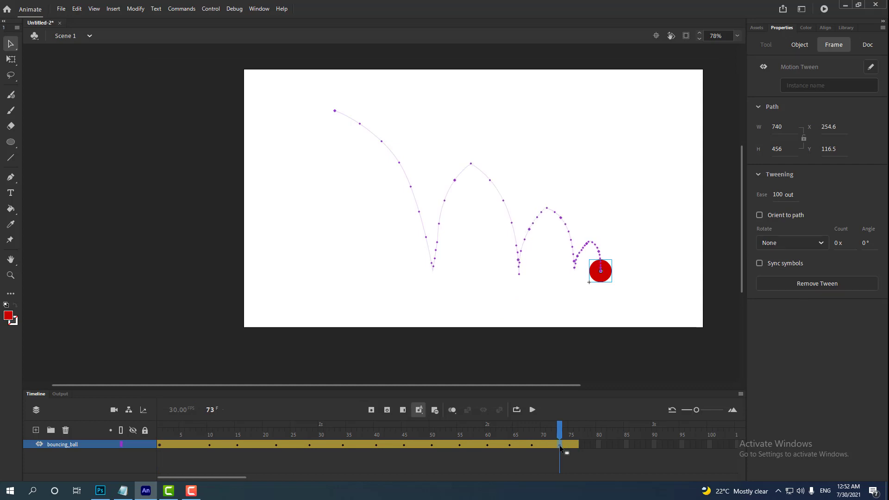
key("F5")
key("F5")
key("F5")
key("F5")
key("F5")
key("F5")
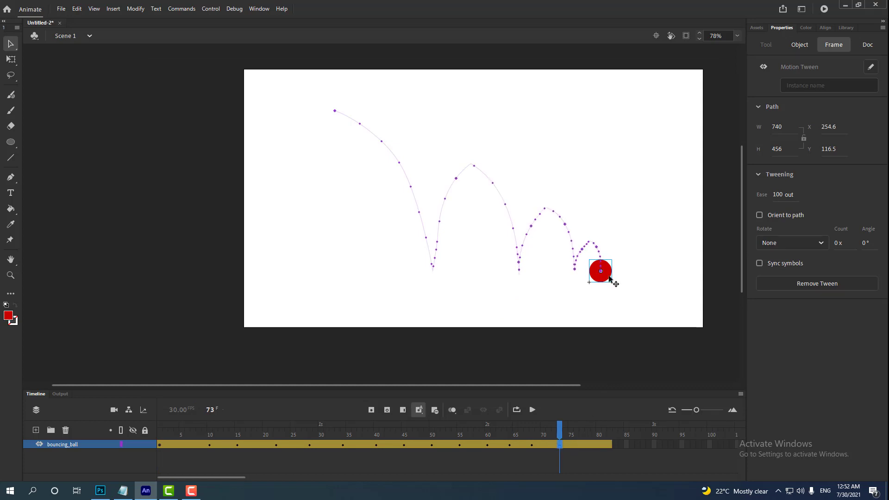
left_click(610, 277)
left_click_drag(609, 278, 608, 274)
- Return to frame 1 and test the movie to review the ball's final landing
left_click_drag(546, 424, 49, 431)
key("ctrl+Return")
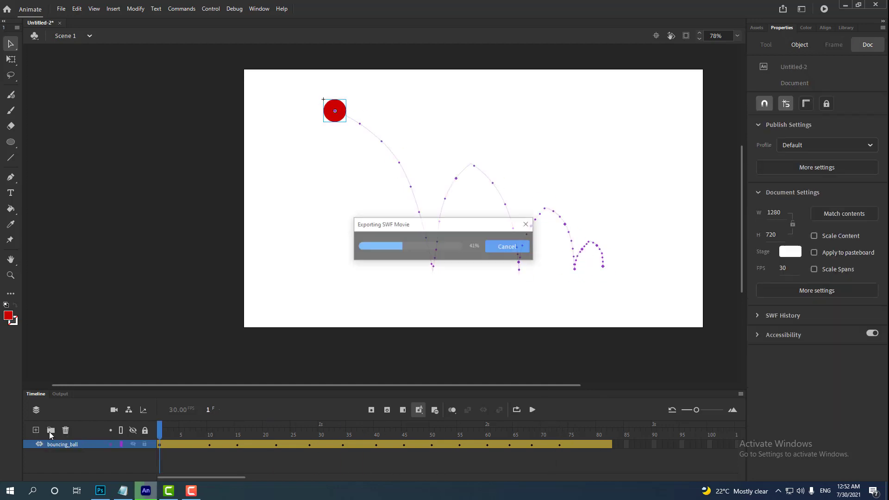